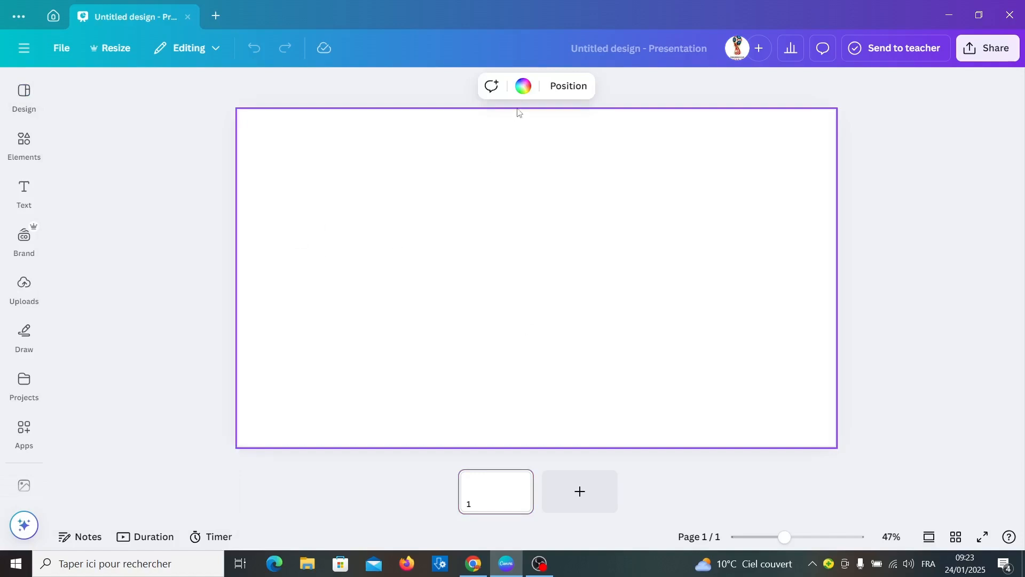
Set the slide background colour to Peach #ffbd59.
{"action": "left_click", "coordinate": [523, 86]}
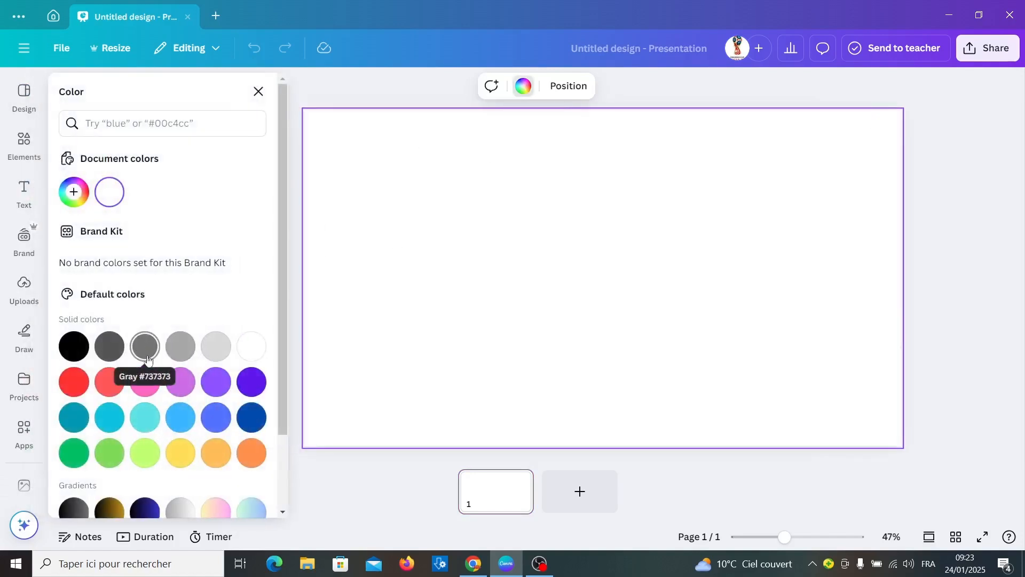
{"action": "scroll", "coordinate": [147, 359], "scroll_direction": "down", "scroll_amount": 3}
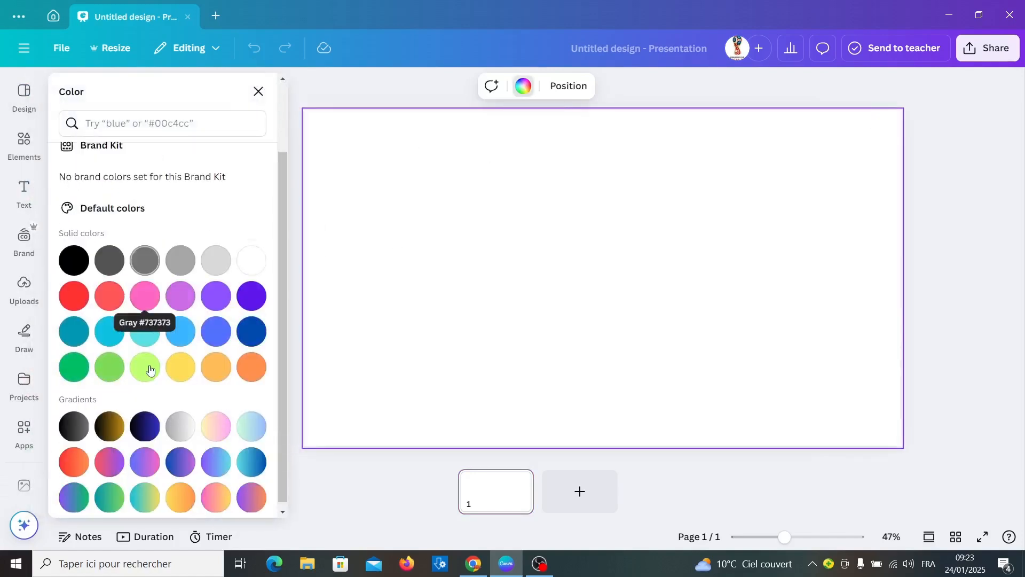
{"action": "left_click", "coordinate": [222, 363]}
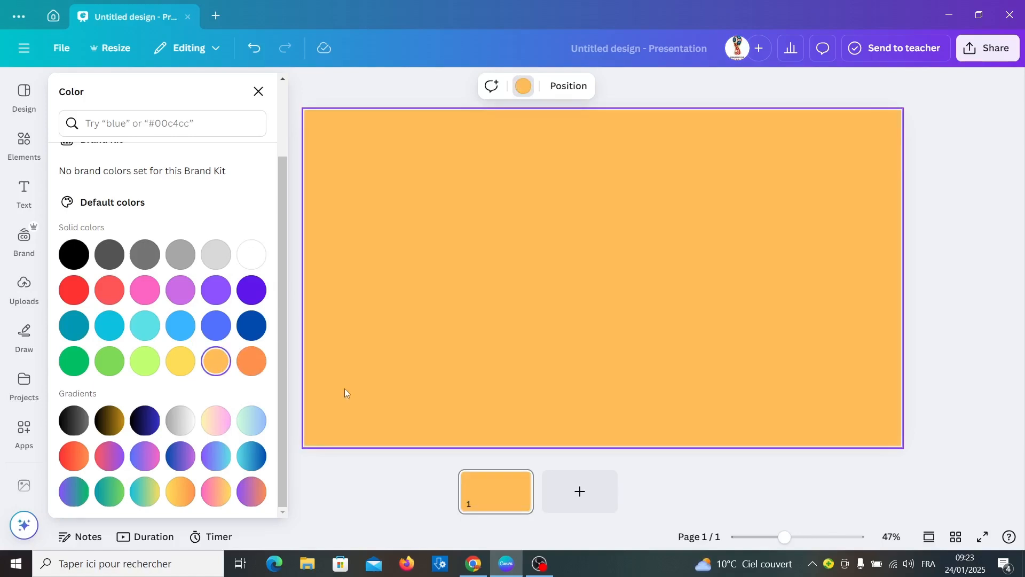
{"action": "left_click", "coordinate": [29, 148]}
Add the pizza photo from Recently used, shrink it, and place it on the slide's right.
{"action": "left_click", "coordinate": [245, 163]}
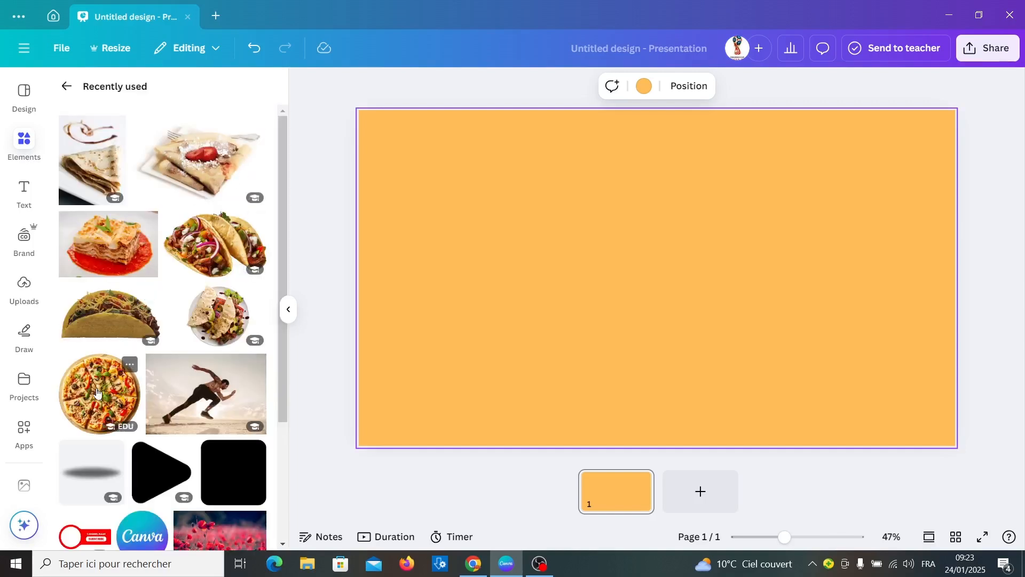
{"action": "left_click", "coordinate": [96, 392]}
{"action": "left_click_drag", "start_coordinate": [606, 309], "coordinate": [758, 307]}
{"action": "left_click_drag", "start_coordinate": [676, 142], "coordinate": [751, 218]}
{"action": "left_click_drag", "start_coordinate": [836, 297], "coordinate": [810, 260]}
{"action": "left_click", "coordinate": [24, 191]}
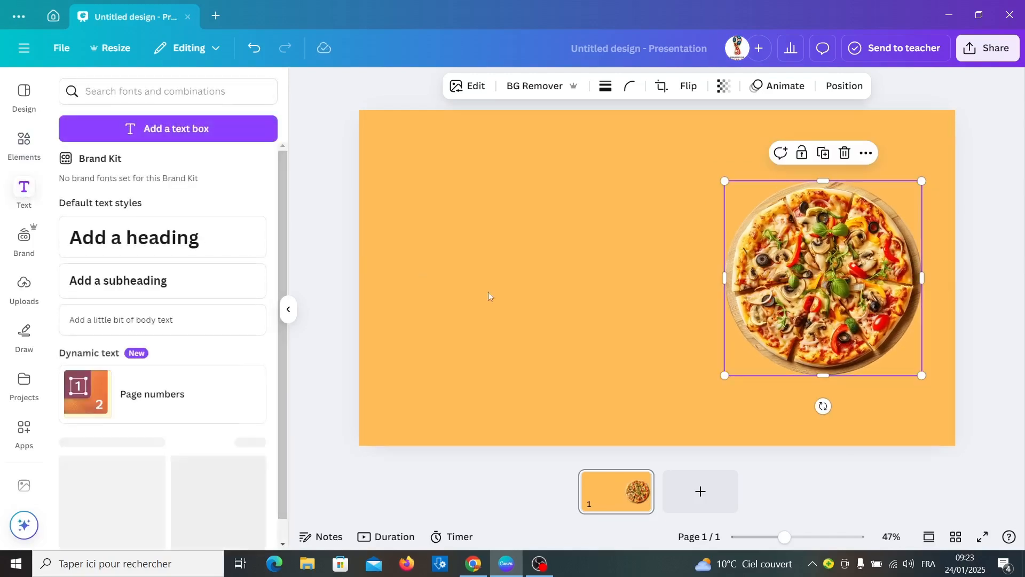
Add a heading reading PIZZA and select all of its text.
{"action": "left_click", "coordinate": [202, 237]}
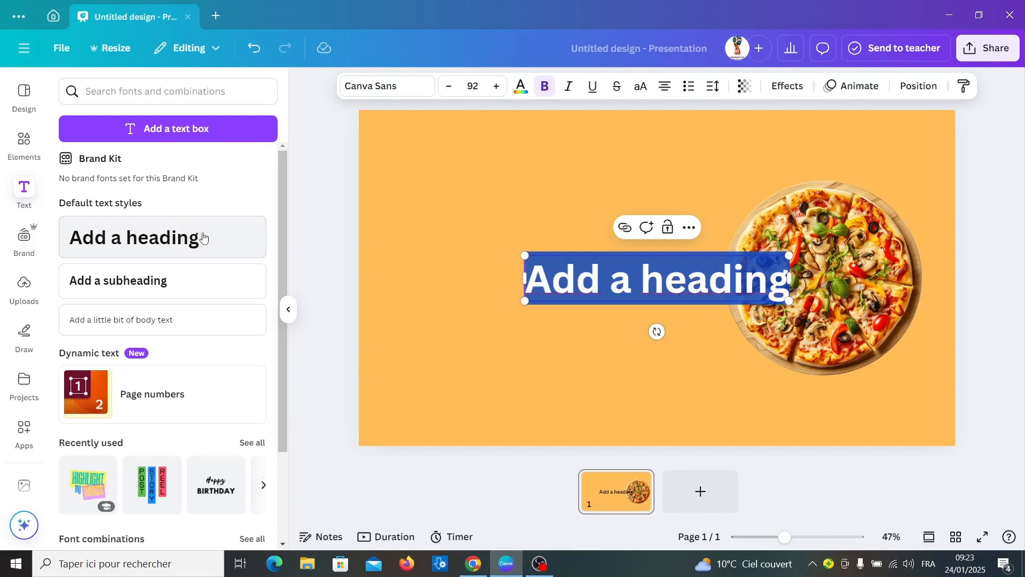
{"action": "type", "text": "P"}
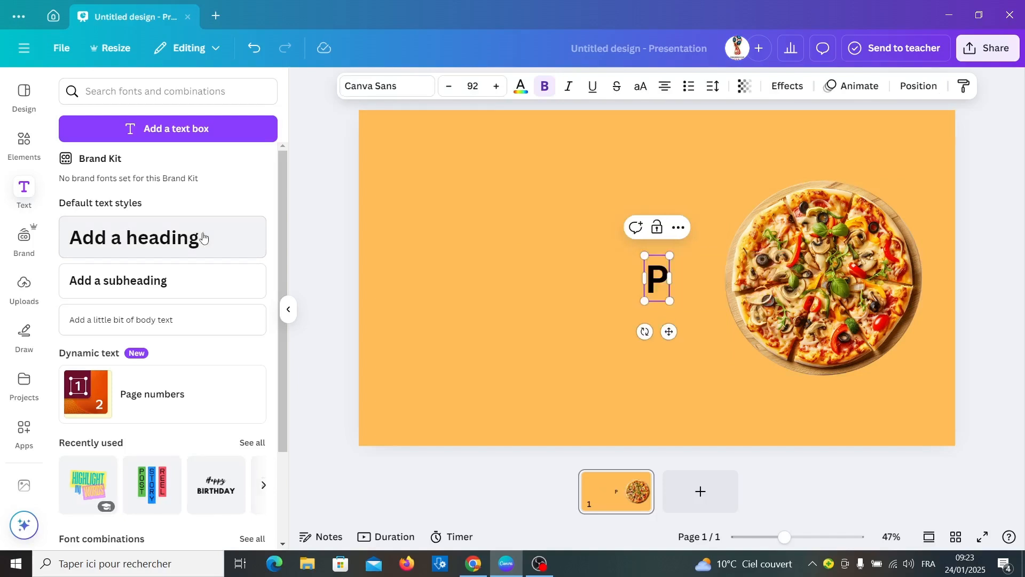
{"action": "type", "text": "IZZA"}
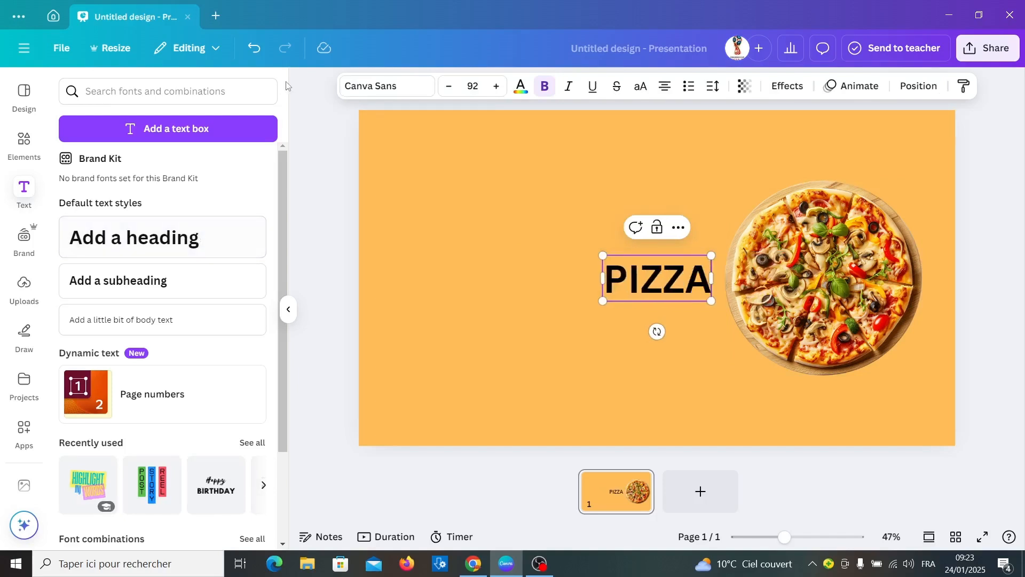
{"action": "key", "text": "ctrl+a"}
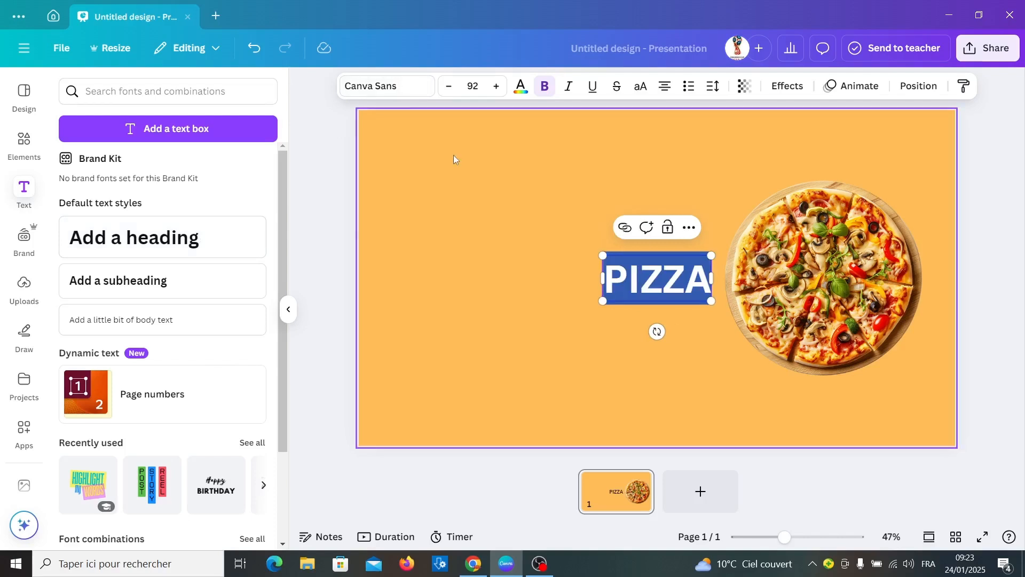
{"action": "left_click", "coordinate": [357, 86]}
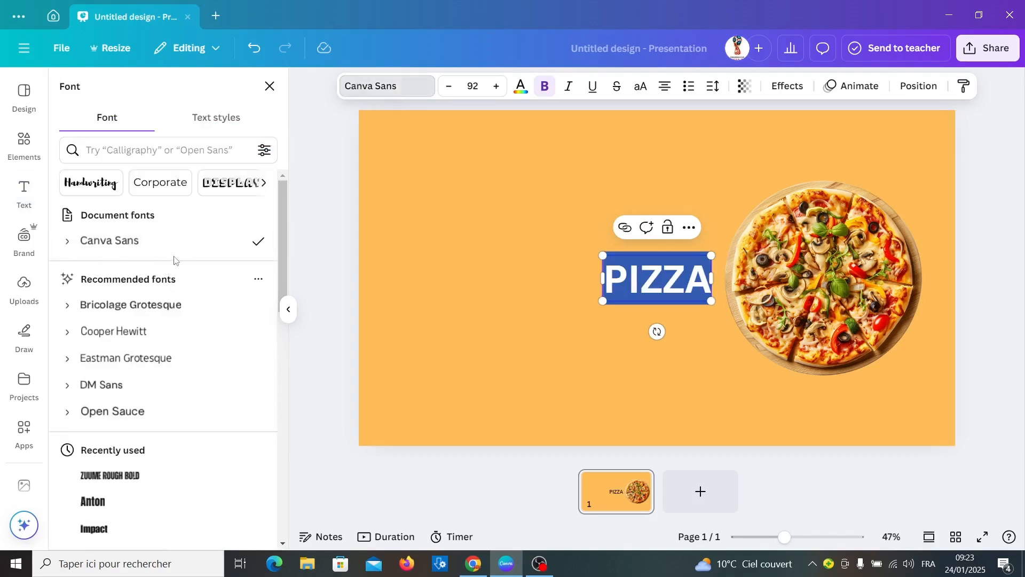
Style the PIZZA heading in Zuume Rough Bold at size 122 with white text.
{"action": "scroll", "coordinate": [165, 379], "scroll_direction": "down", "scroll_amount": 3}
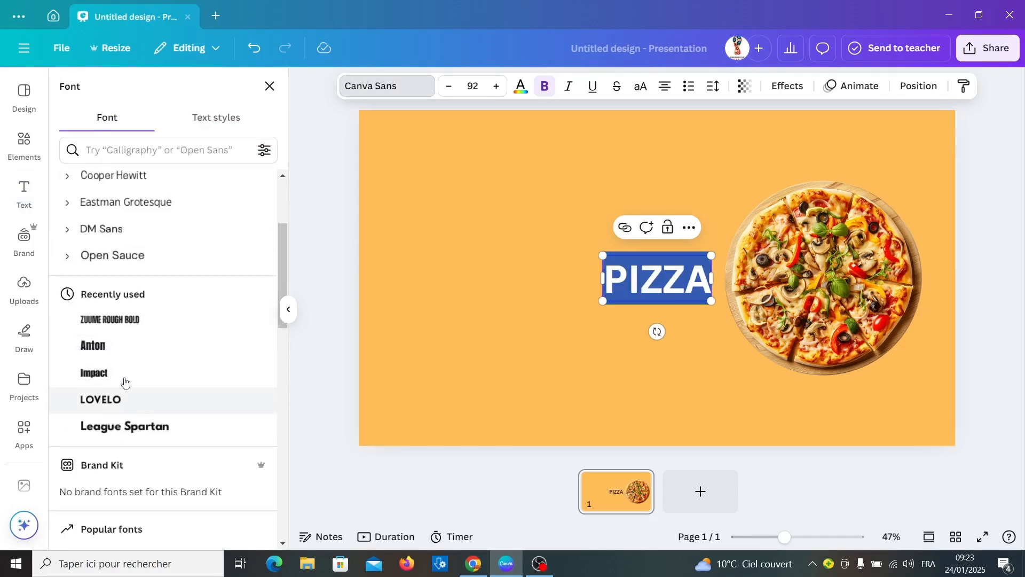
{"action": "left_click", "coordinate": [114, 323]}
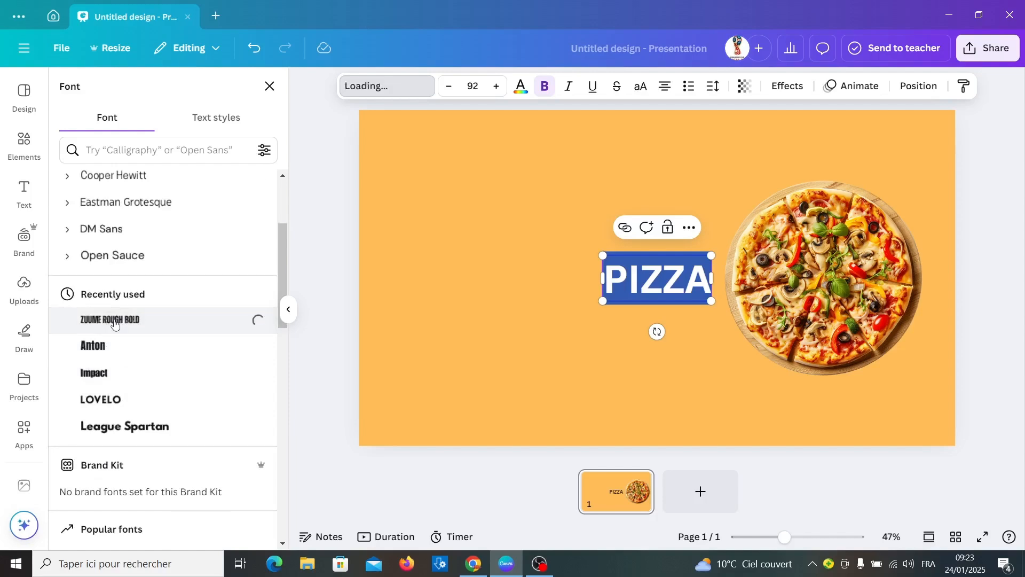
{"action": "left_click", "coordinate": [497, 86]}
{"action": "left_click", "coordinate": [498, 87]}
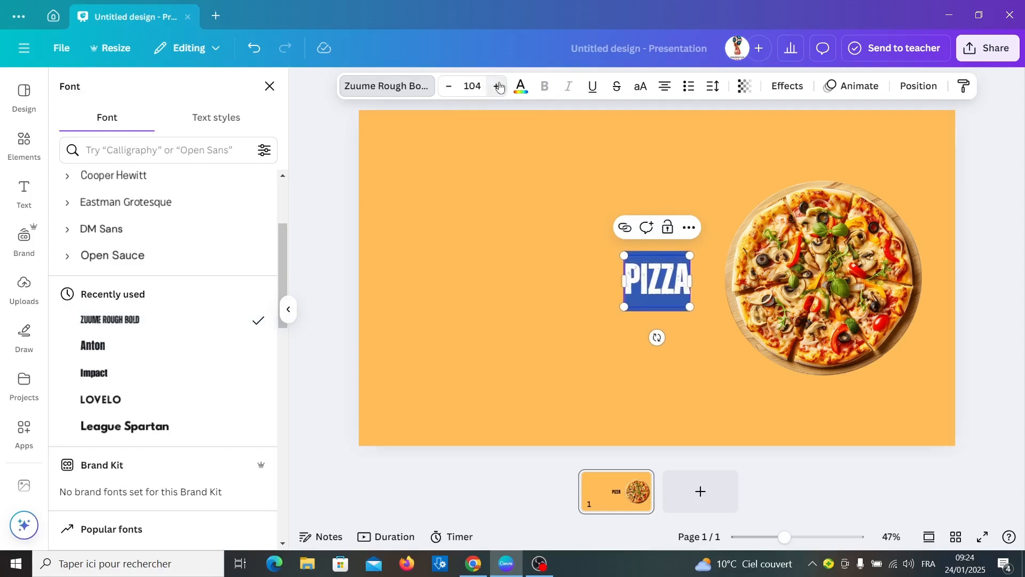
{"action": "left_click", "coordinate": [644, 290]}
{"action": "double_click", "coordinate": [644, 289]}
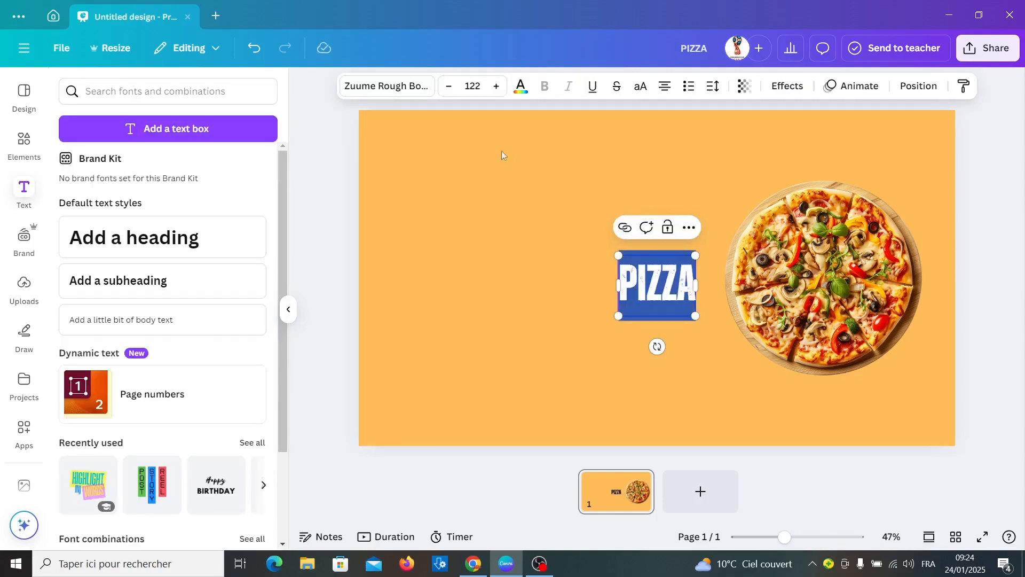
{"action": "left_click", "coordinate": [521, 86]}
Move the PIZZA heading left and scale it up to size 151.
{"action": "left_click", "coordinate": [487, 336]}
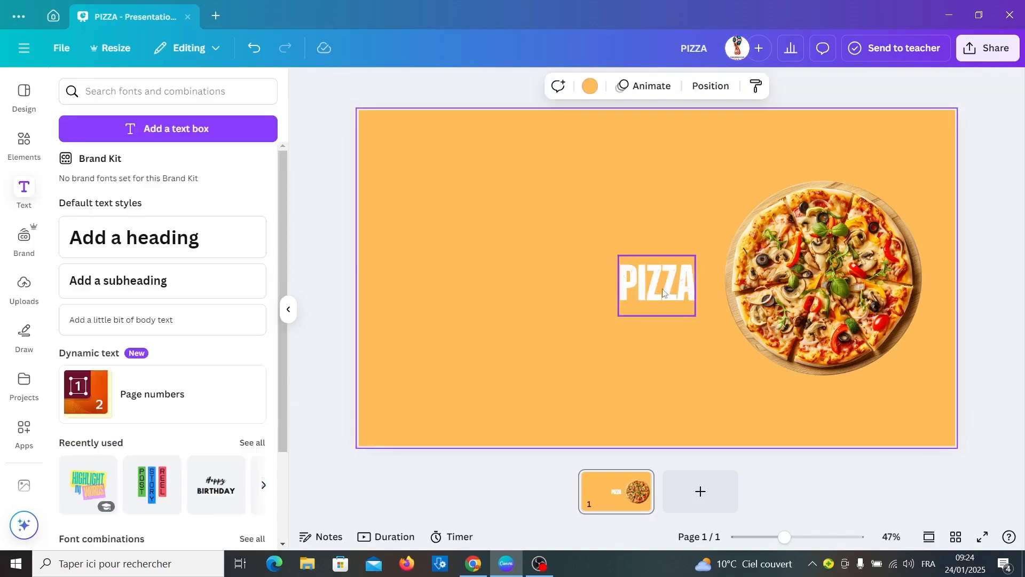
{"action": "left_click_drag", "start_coordinate": [658, 288], "coordinate": [432, 289]}
{"action": "left_click_drag", "start_coordinate": [470, 286], "coordinate": [488, 287]}
{"action": "left_click_drag", "start_coordinate": [487, 316], "coordinate": [510, 330]}
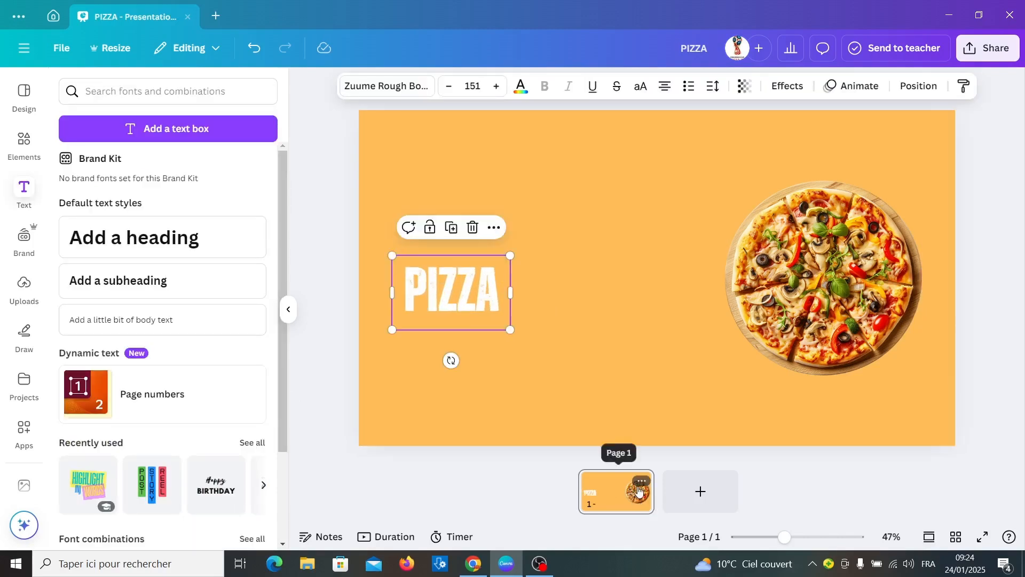
Duplicate the first slide as page 2.
{"action": "left_click", "coordinate": [642, 482]}
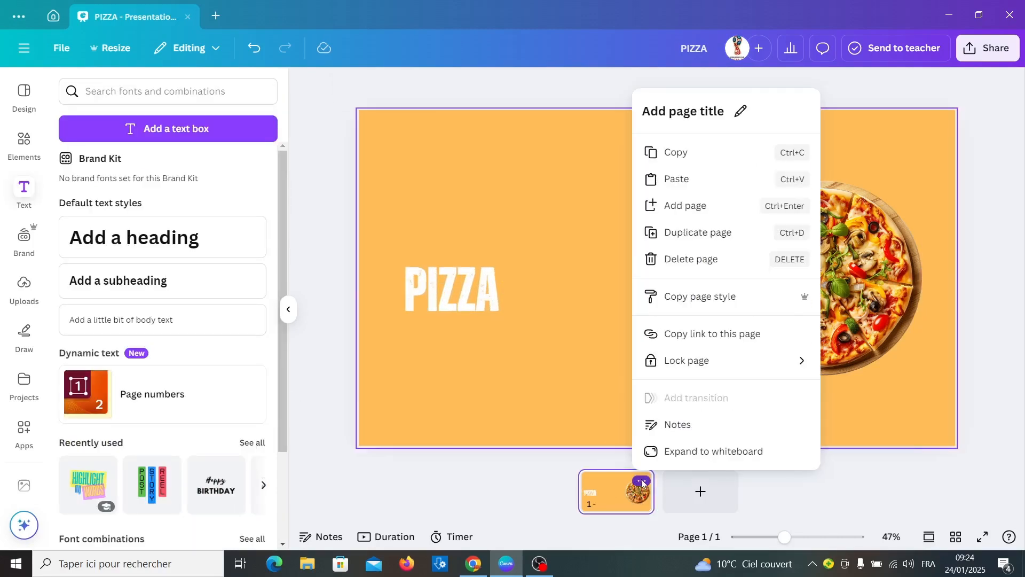
{"action": "left_click", "coordinate": [704, 236]}
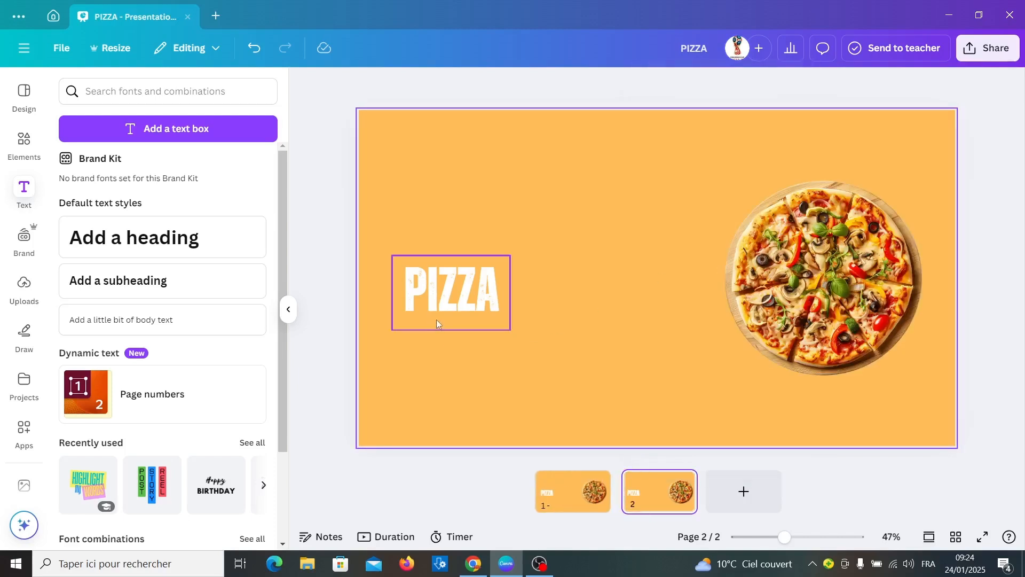
{"action": "left_click", "coordinate": [463, 305]}
On page 2, push PIZZA off the left edge and the photo off the right, then move the slide first.
{"action": "left_click_drag", "start_coordinate": [494, 298], "coordinate": [352, 268]}
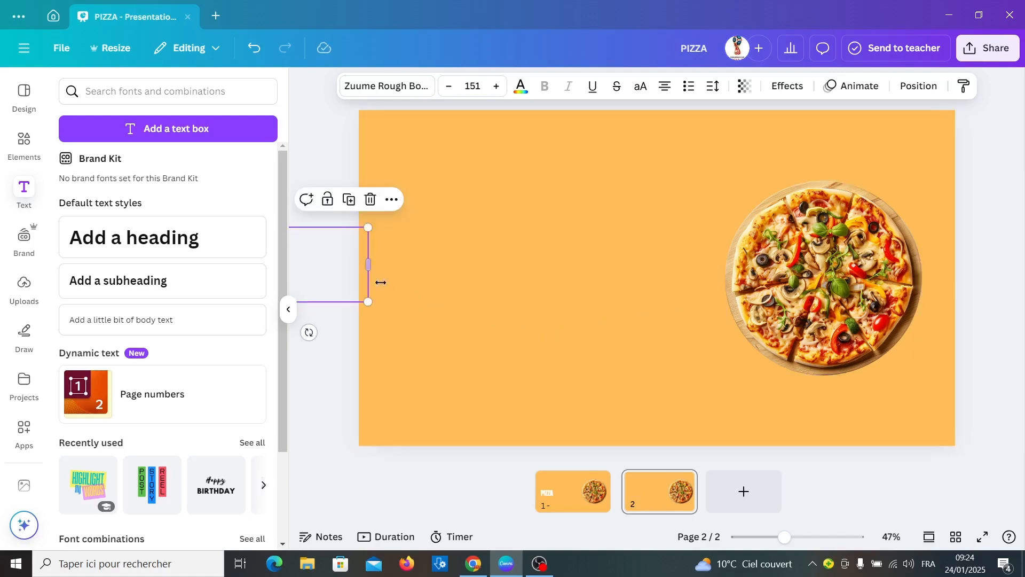
{"action": "left_click_drag", "start_coordinate": [818, 300], "coordinate": [1001, 253]}
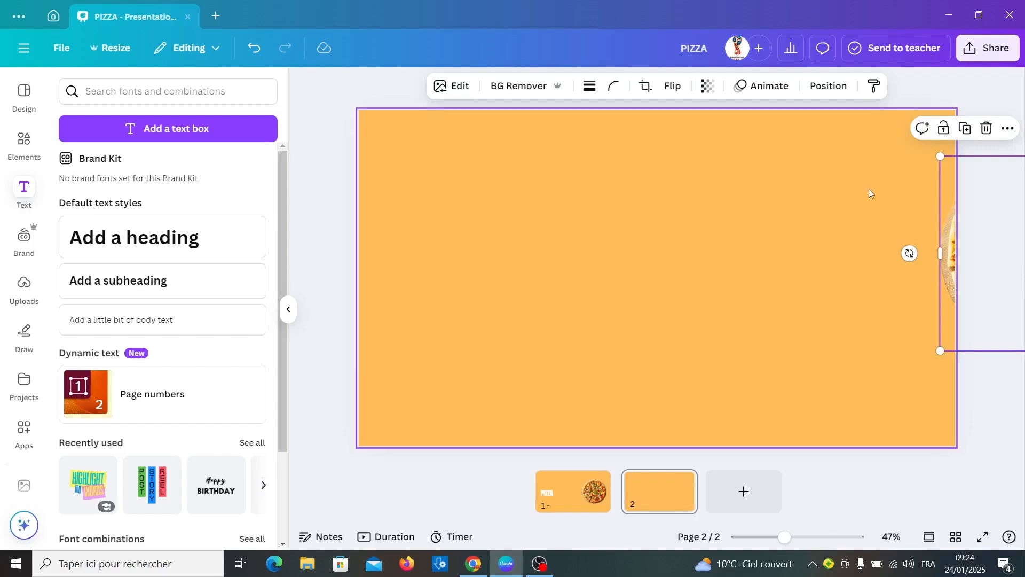
{"action": "left_click", "coordinate": [707, 91]}
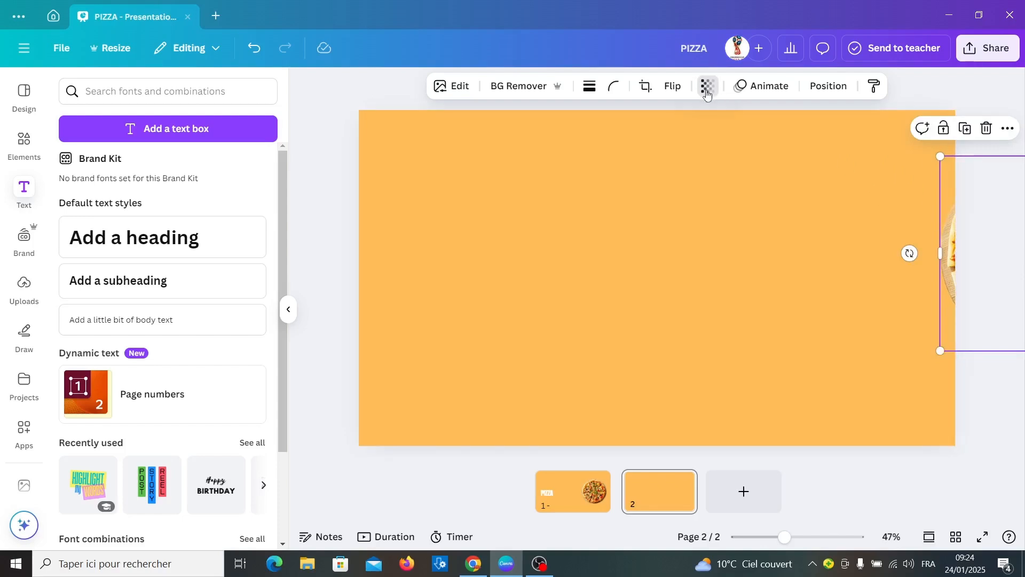
{"action": "left_click_drag", "start_coordinate": [741, 142], "coordinate": [635, 147]}
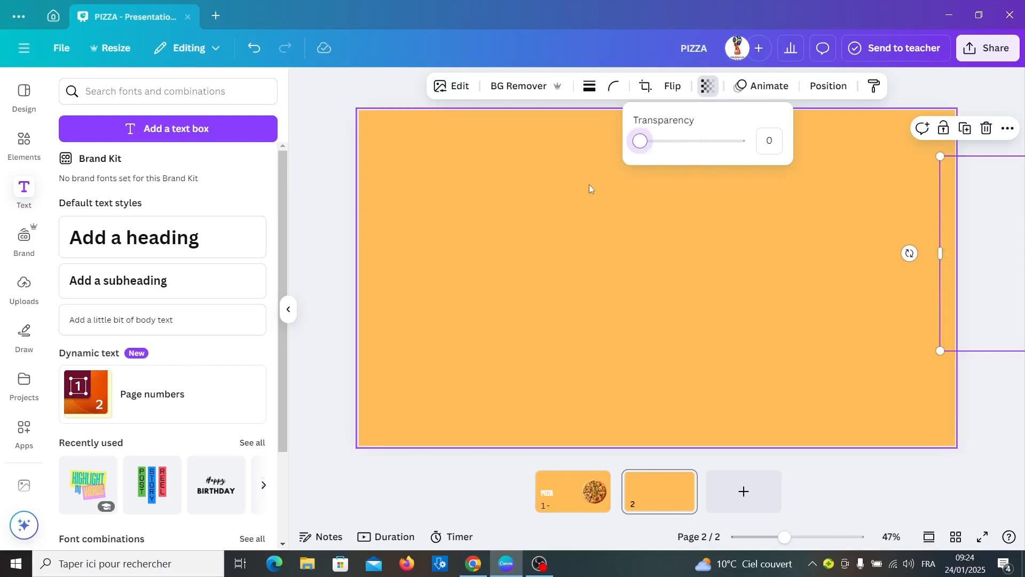
{"action": "left_click", "coordinate": [825, 504]}
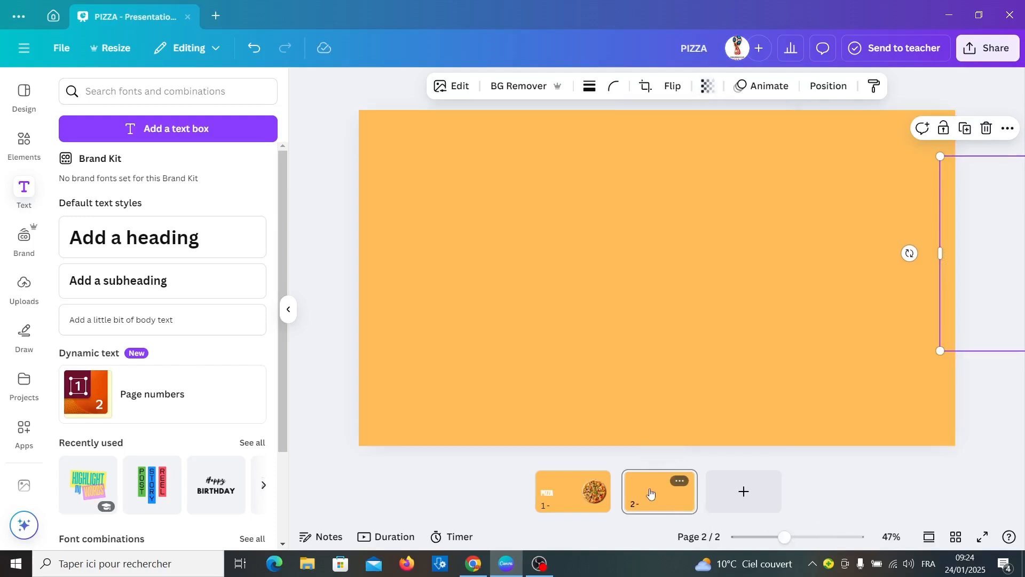
{"action": "mouse_move", "coordinate": [651, 492]}
{"action": "left_mouse_down"}
{"action": "mouse_move", "coordinate": [535, 491]}
{"action": "mouse_move", "coordinate": [528, 504]}
{"action": "left_mouse_up"}
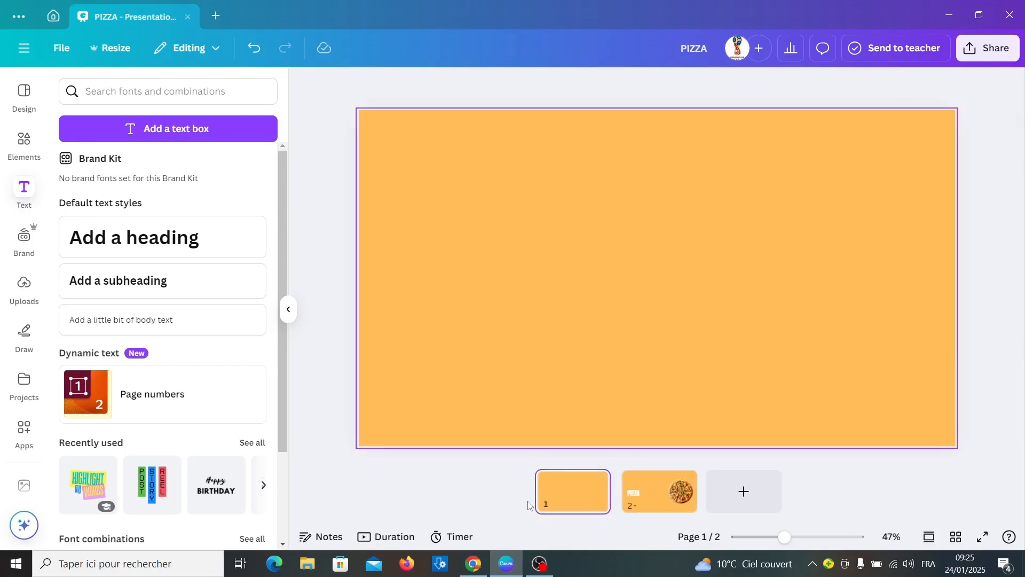
Duplicate the second slide to create a third PIZZA slide.
{"action": "left_click", "coordinate": [644, 498]}
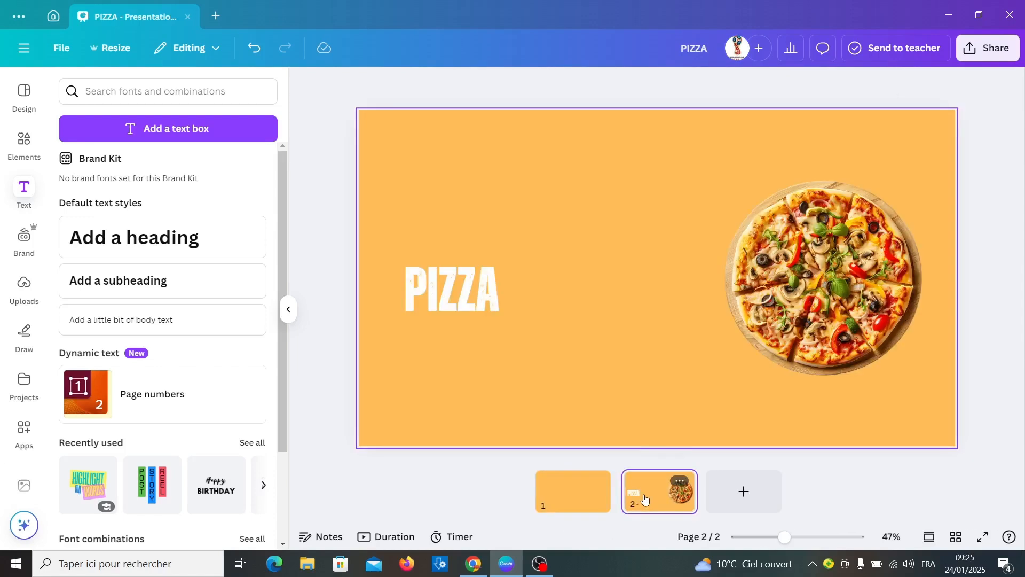
{"action": "left_click", "coordinate": [681, 482]}
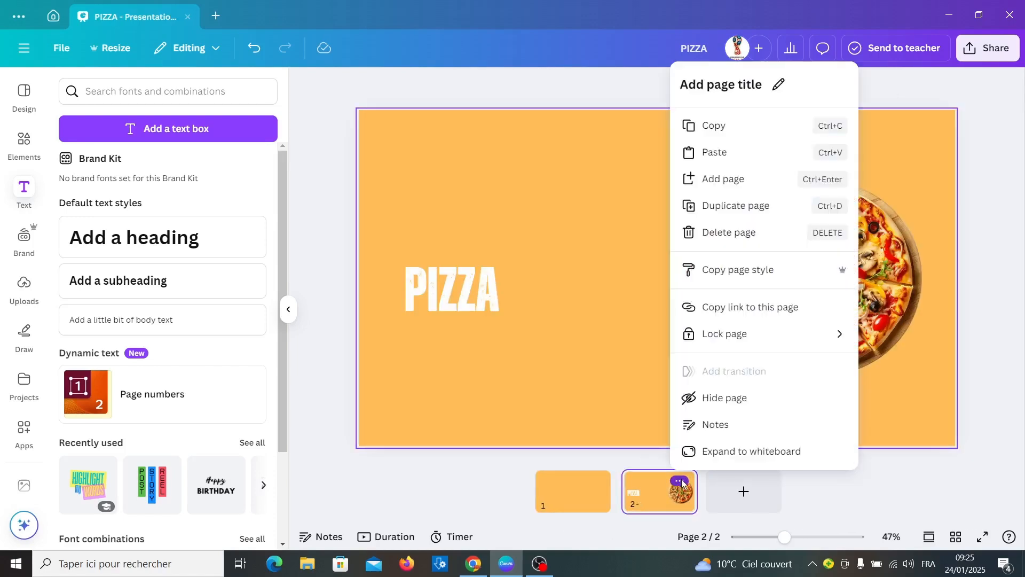
{"action": "left_click", "coordinate": [741, 211]}
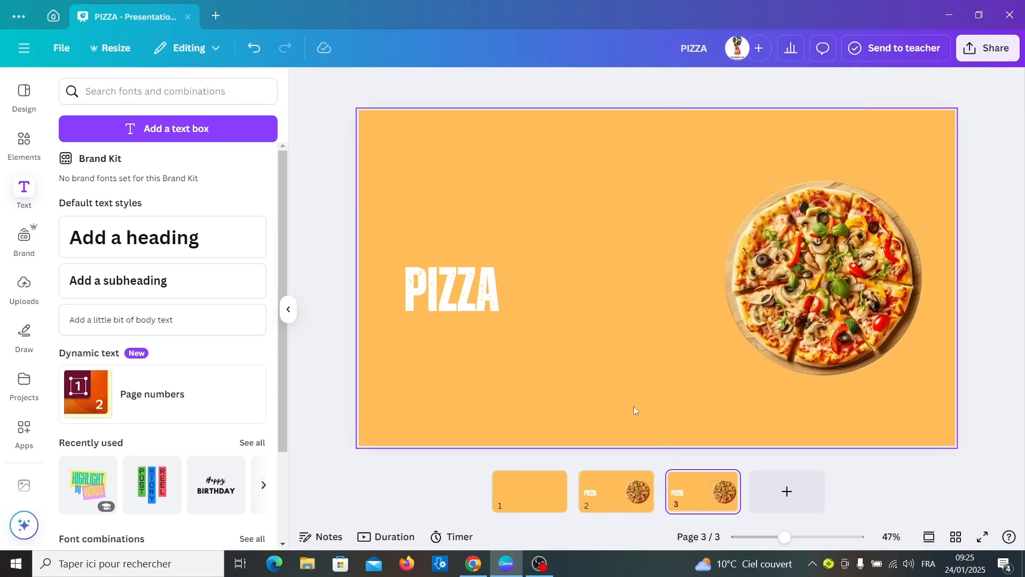
{"action": "left_click", "coordinate": [453, 288]}
Enlarge the PIZZA title and centre it at the top, above the pizza image.
{"action": "left_click_drag", "start_coordinate": [508, 258], "coordinate": [778, 176]}
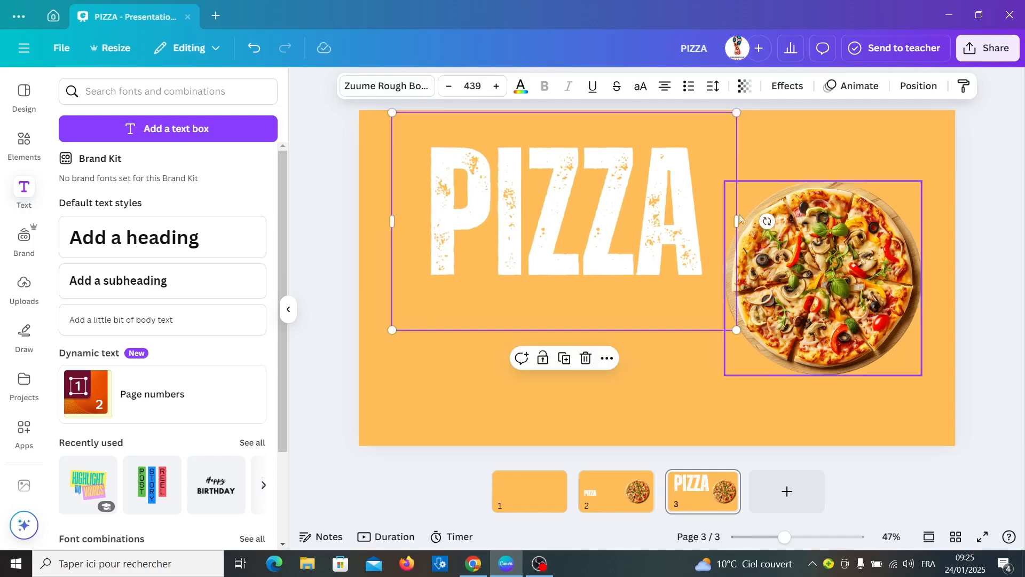
{"action": "left_click_drag", "start_coordinate": [736, 329], "coordinate": [701, 305]}
{"action": "left_click_drag", "start_coordinate": [569, 203], "coordinate": [670, 191]}
{"action": "left_click_drag", "start_coordinate": [836, 254], "coordinate": [656, 318]}
{"action": "left_click", "coordinate": [563, 243]}
{"action": "left_click_drag", "start_coordinate": [496, 295], "coordinate": [533, 245]}
{"action": "left_click_drag", "start_coordinate": [650, 191], "coordinate": [632, 191]}
Enlarge the pizza image so it runs off the slide's bottom edge.
{"action": "left_click", "coordinate": [668, 356]}
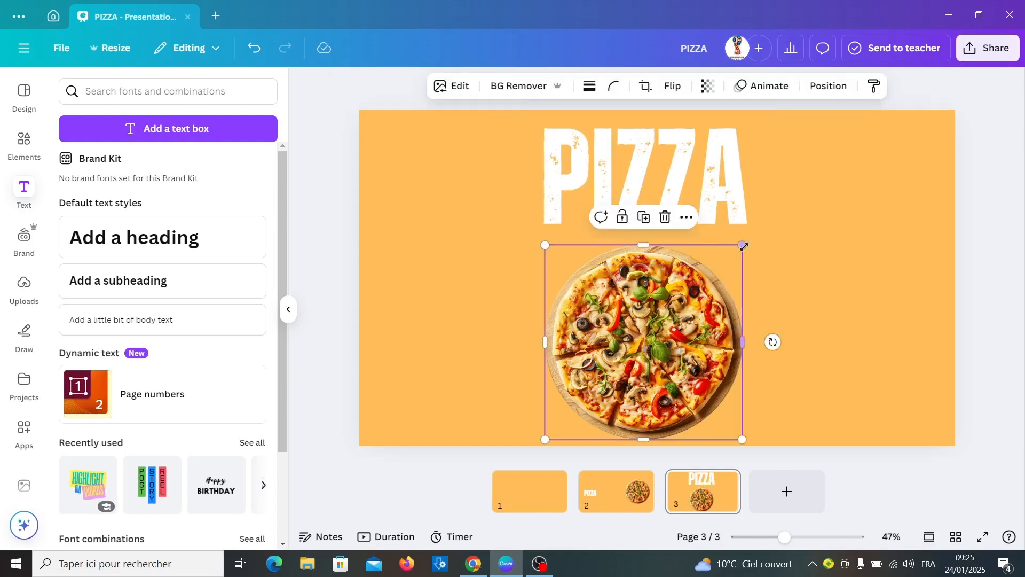
{"action": "left_click_drag", "start_coordinate": [744, 245], "coordinate": [785, 227]}
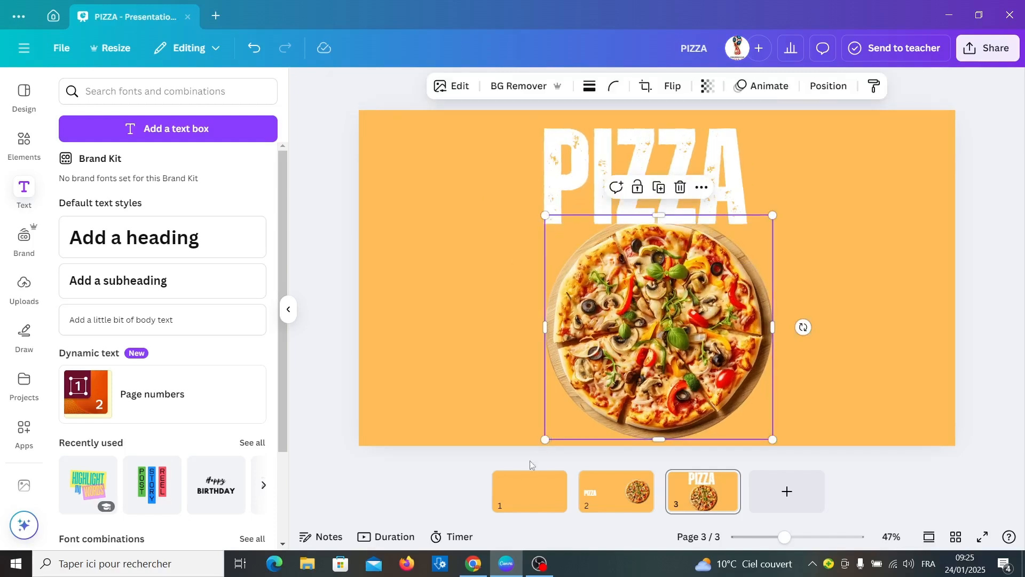
{"action": "left_click_drag", "start_coordinate": [545, 441], "coordinate": [425, 555]}
{"action": "left_click_drag", "start_coordinate": [614, 374], "coordinate": [657, 430]}
{"action": "left_click_drag", "start_coordinate": [817, 271], "coordinate": [829, 260]}
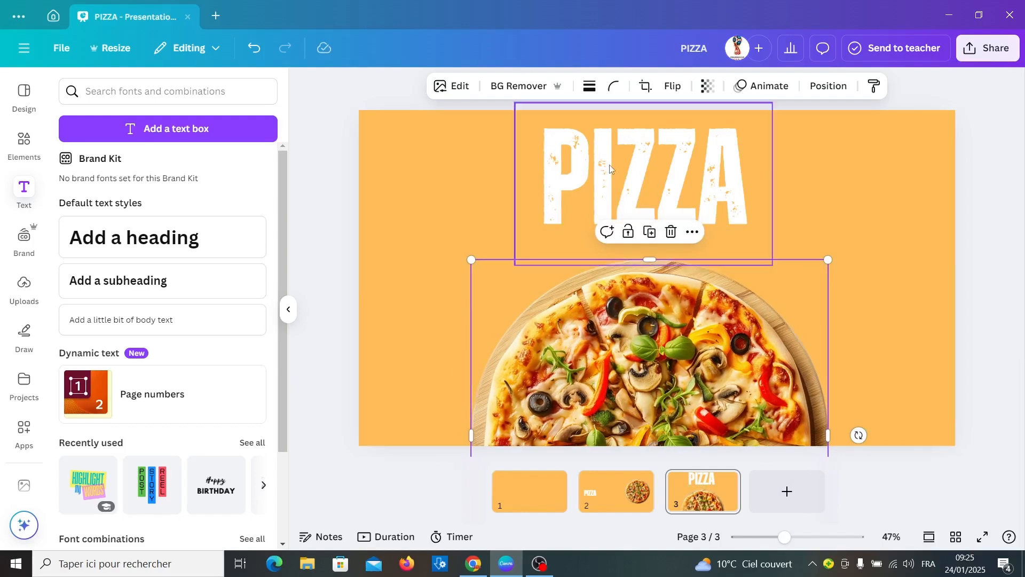
Duplicate the PIZZA title, move the copy left of the pizza, and select its text.
{"action": "left_click", "coordinate": [613, 176]}
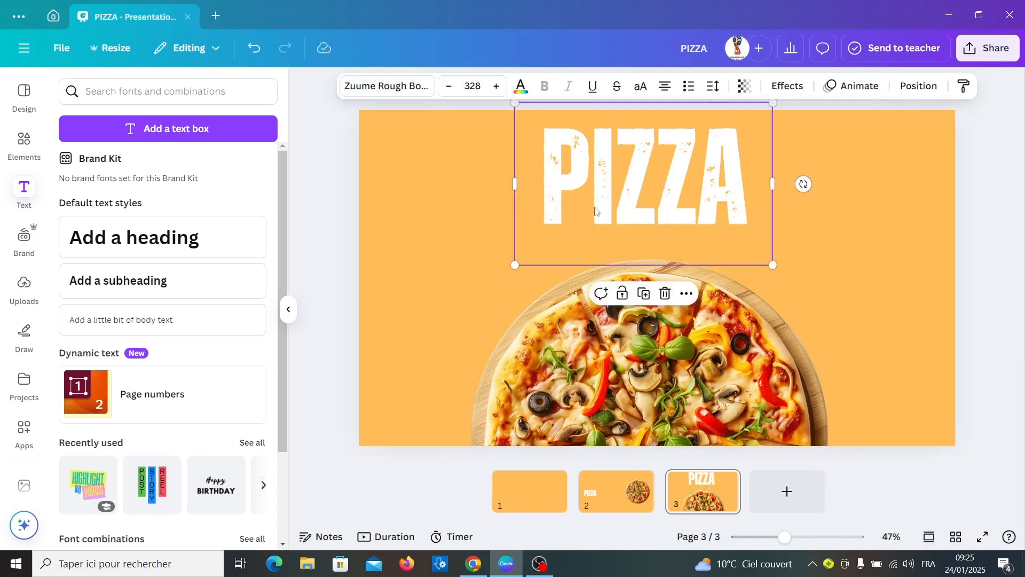
{"action": "left_click", "coordinate": [643, 294]}
{"action": "left_click_drag", "start_coordinate": [741, 245], "coordinate": [477, 304]}
{"action": "double_click", "coordinate": [425, 270]}
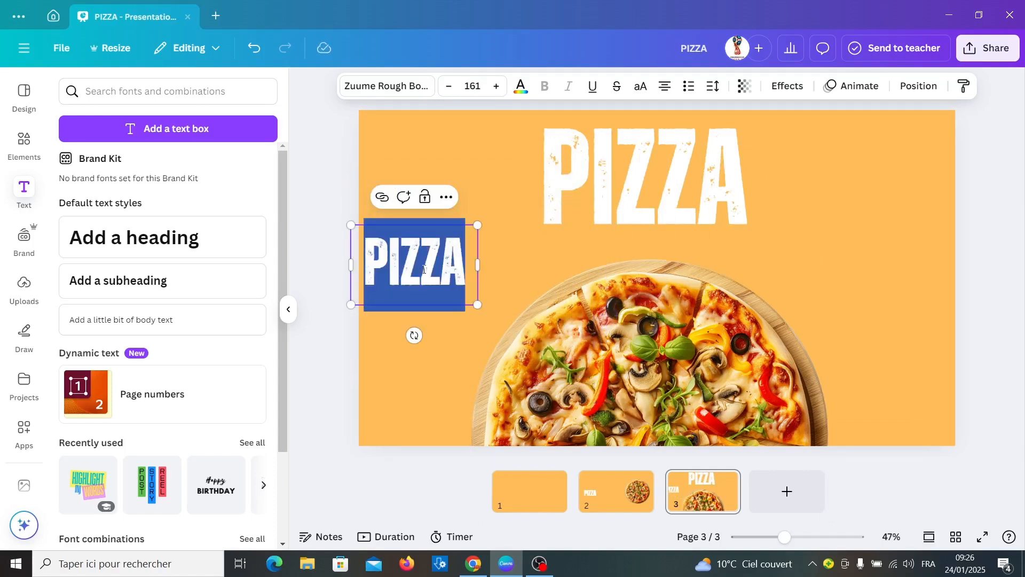
Rename the copy to TACOS, widen its box, and park it mostly off the left edge.
{"action": "type", "text": "TACOS"}
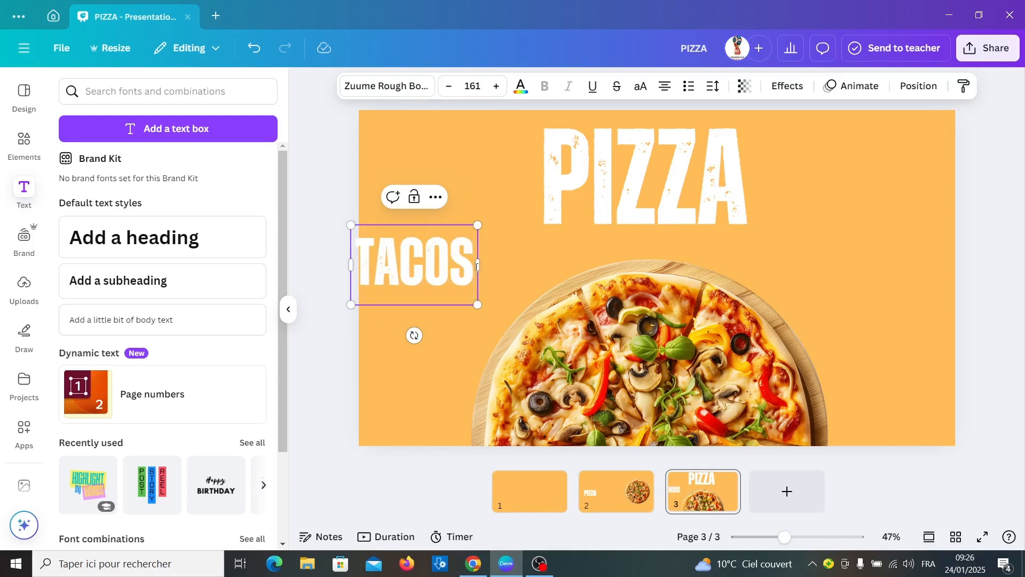
{"action": "left_click_drag", "start_coordinate": [478, 266], "coordinate": [515, 265]}
{"action": "left_click", "coordinate": [982, 327]}
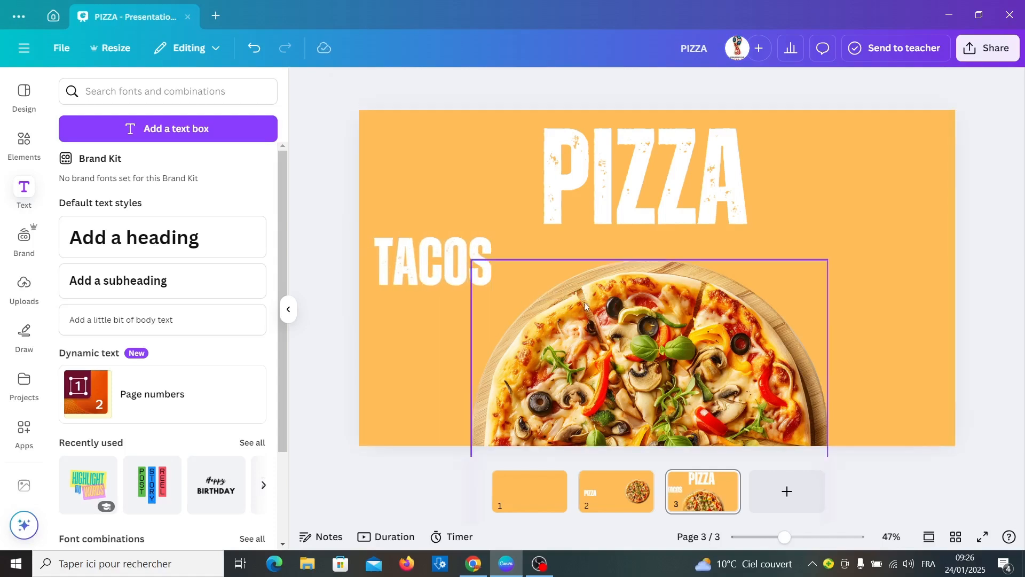
{"action": "left_click_drag", "start_coordinate": [430, 275], "coordinate": [289, 283]}
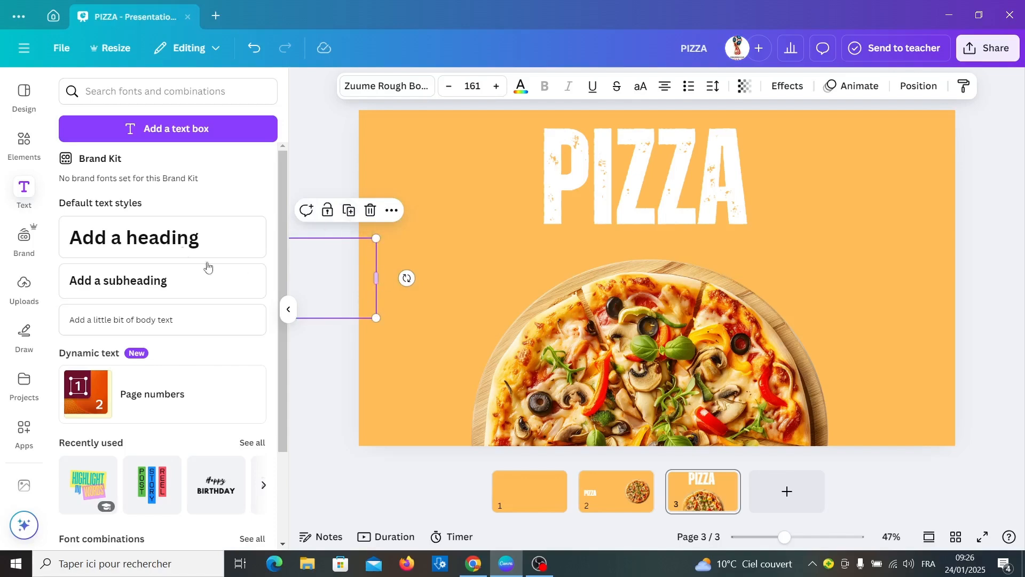
Add the tacos photo, shrink it, push it off the right edge, and set transparency to 0.
{"action": "left_click", "coordinate": [31, 145]}
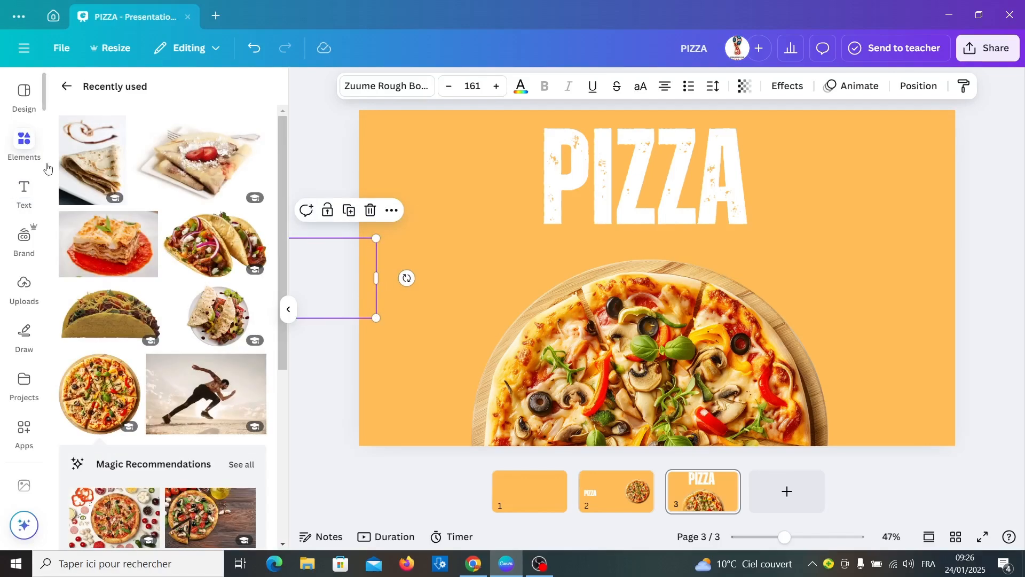
{"action": "left_click", "coordinate": [210, 245]}
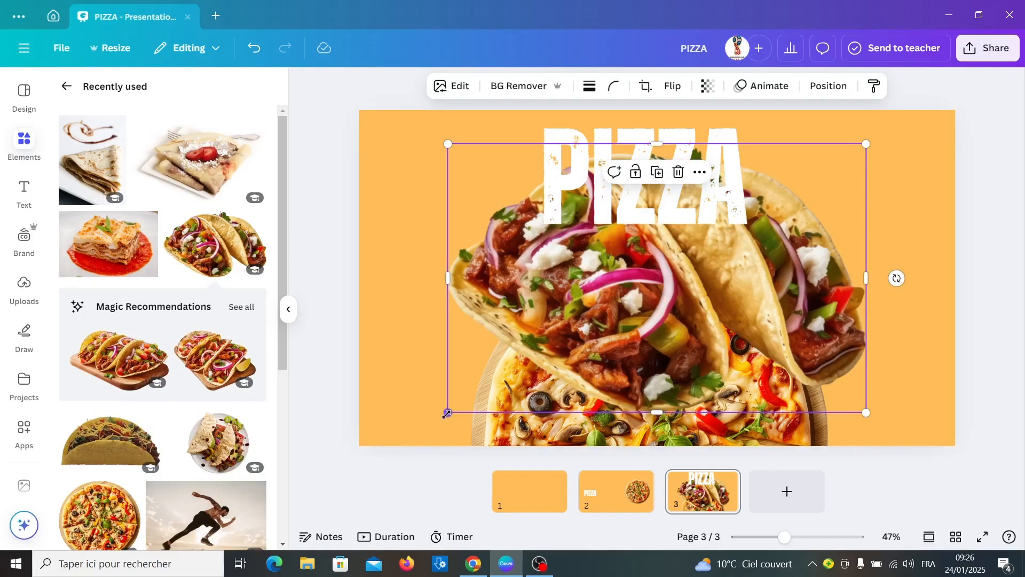
{"action": "left_click_drag", "start_coordinate": [447, 414], "coordinate": [664, 272]}
{"action": "left_click_drag", "start_coordinate": [753, 209], "coordinate": [978, 274]}
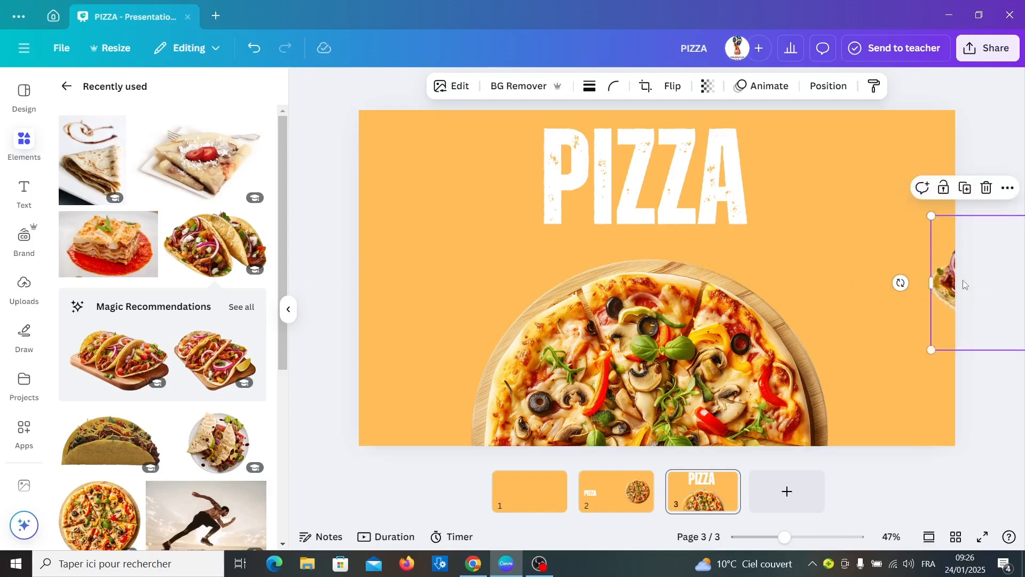
{"action": "left_click", "coordinate": [709, 86]}
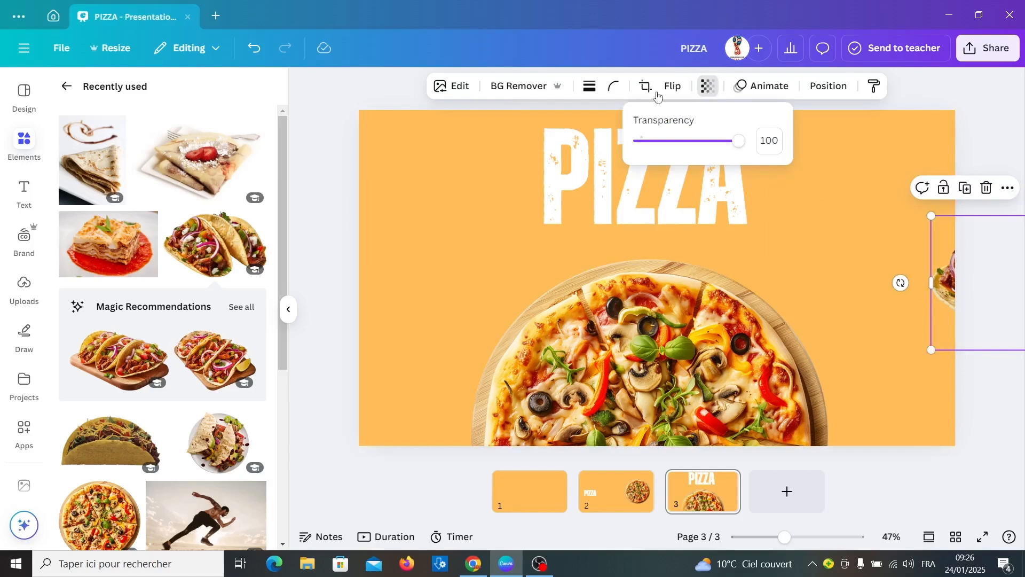
{"action": "left_click_drag", "start_coordinate": [739, 140], "coordinate": [629, 144]}
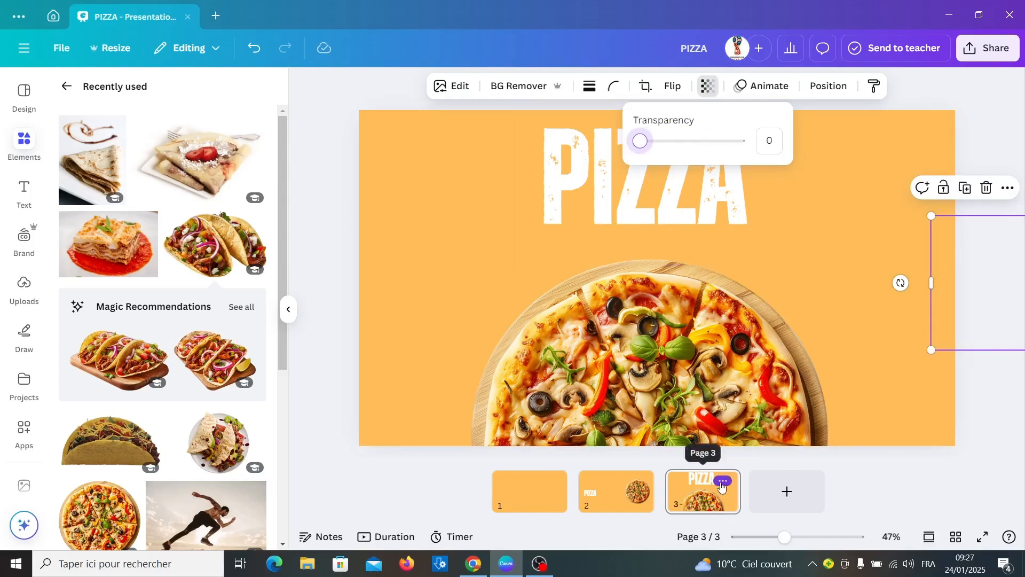
{"action": "left_click", "coordinate": [722, 483]}
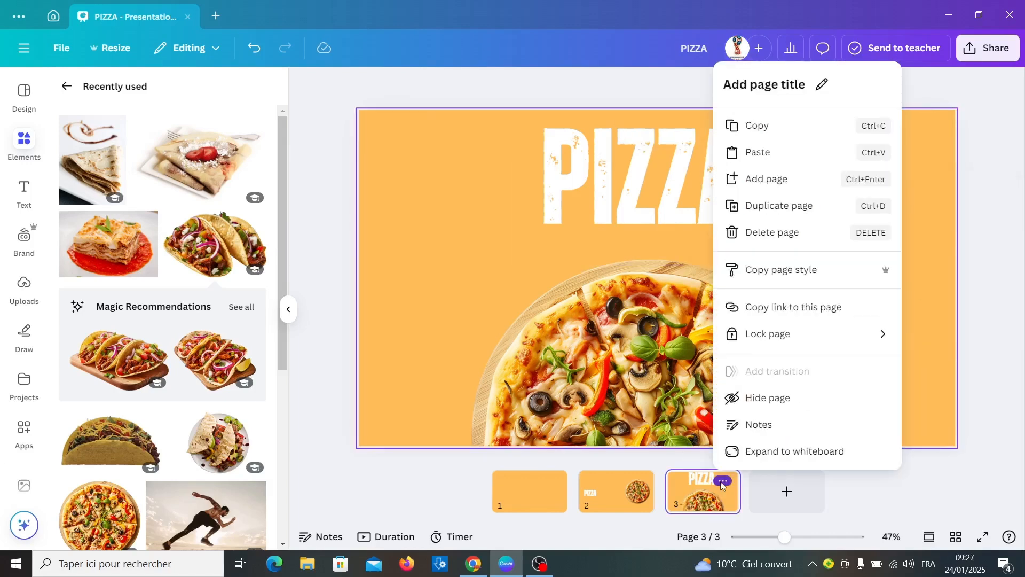
Duplicate slide 3 as a fourth slide and give it a red #FF3131 background.
{"action": "left_click", "coordinate": [769, 207]}
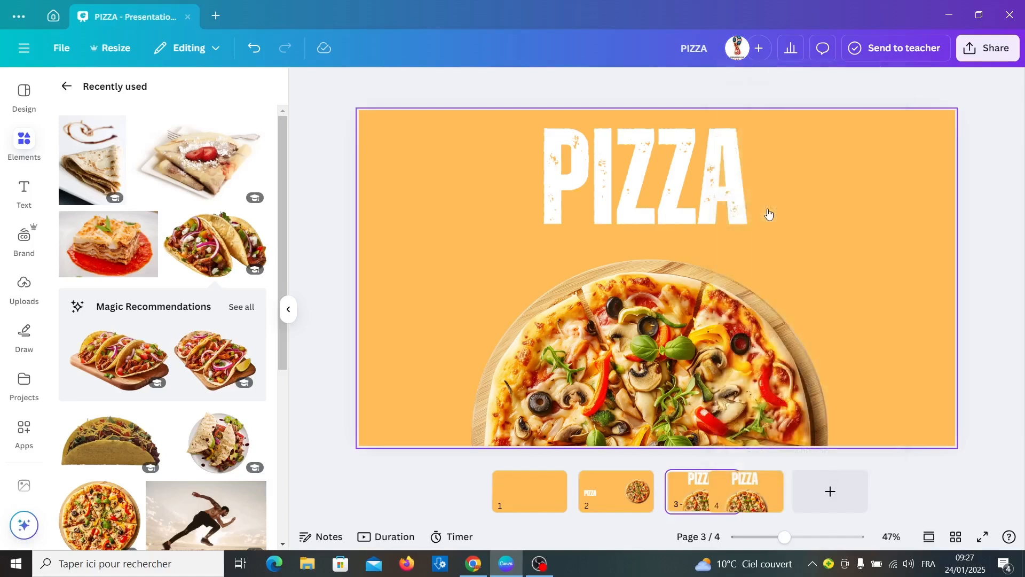
{"action": "left_click", "coordinate": [437, 159]}
{"action": "left_click", "coordinate": [562, 86]}
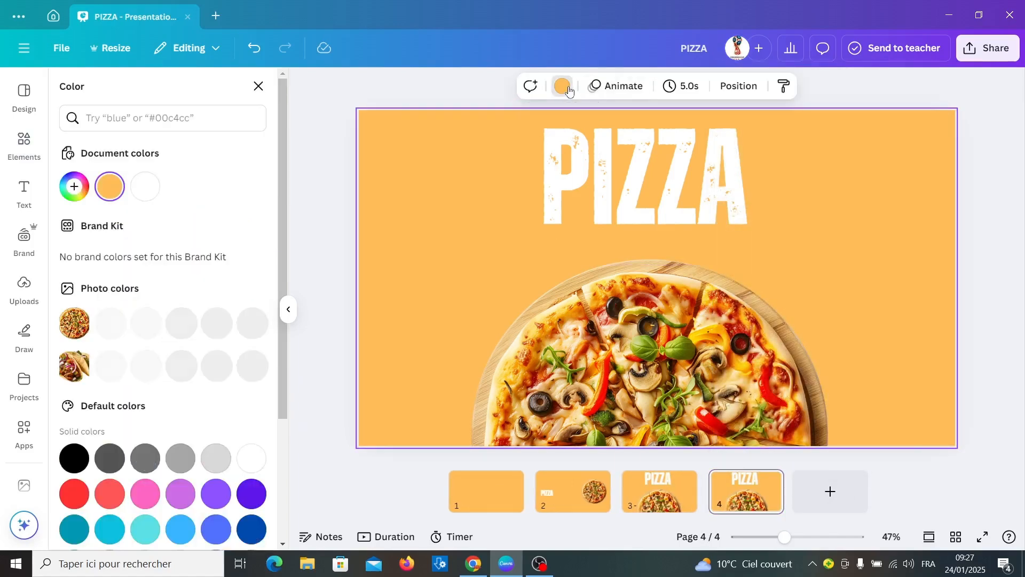
{"action": "left_click", "coordinate": [75, 186]}
{"action": "type", "text": "3131"}
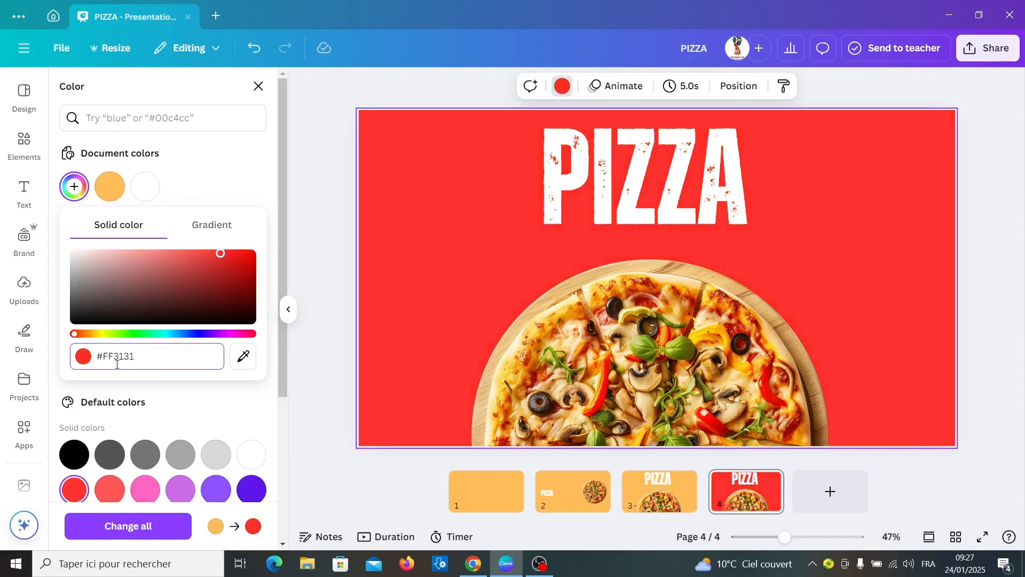
{"action": "left_click", "coordinate": [656, 299]}
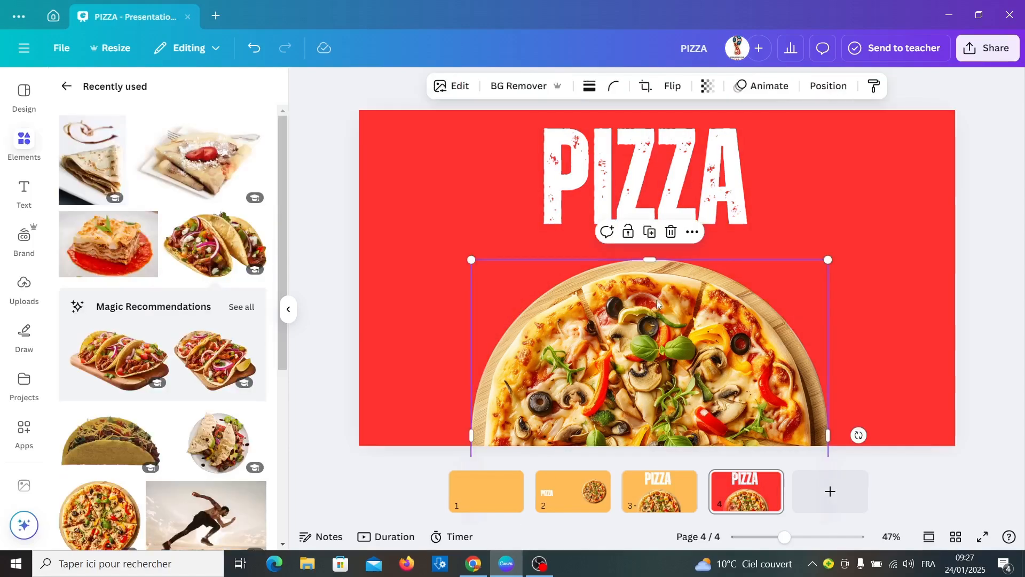
Hide the pizza by making its photo fully transparent below the slide and moving PIZZA off the top.
{"action": "left_click_drag", "start_coordinate": [655, 299], "coordinate": [668, 436]}
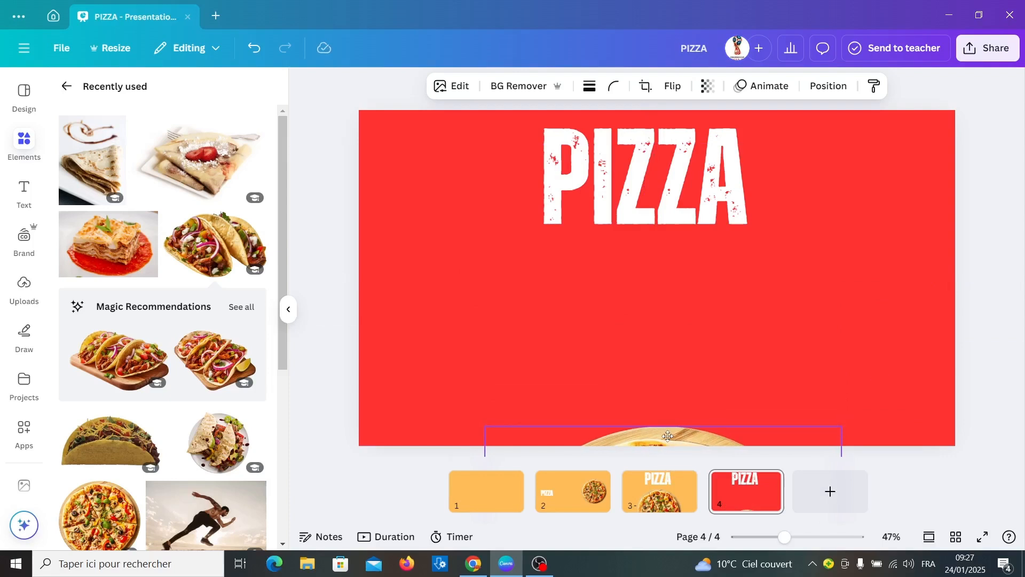
{"action": "left_click", "coordinate": [708, 86]}
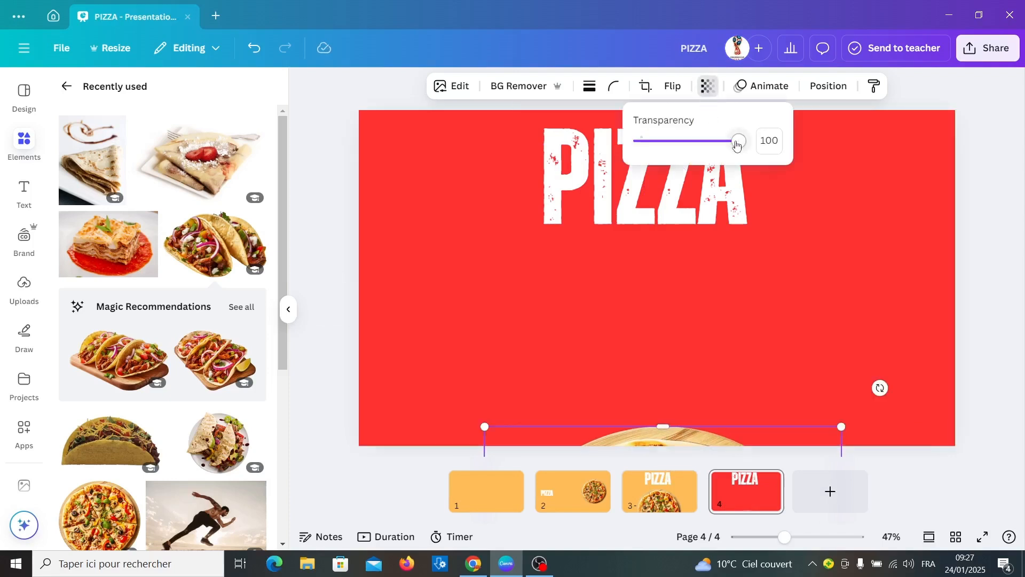
{"action": "left_click_drag", "start_coordinate": [737, 144], "coordinate": [637, 148]}
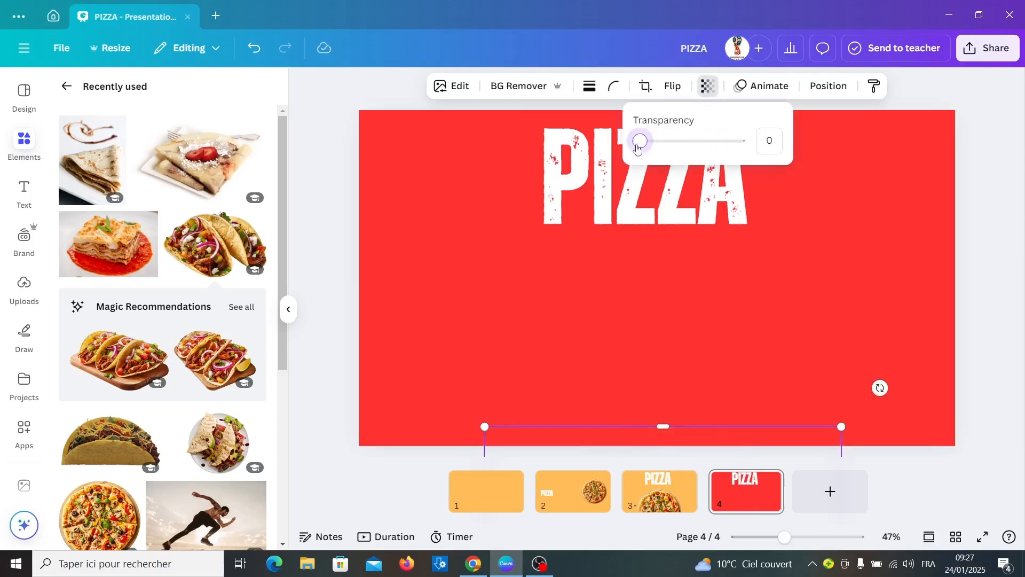
{"action": "left_click", "coordinate": [627, 212]}
{"action": "left_click_drag", "start_coordinate": [628, 215], "coordinate": [634, 95]}
Bring the tacos photo onto the slide's right side and make it fully visible.
{"action": "left_click", "coordinate": [969, 283]}
{"action": "left_click_drag", "start_coordinate": [970, 283], "coordinate": [751, 261]}
{"action": "left_click", "coordinate": [707, 85]}
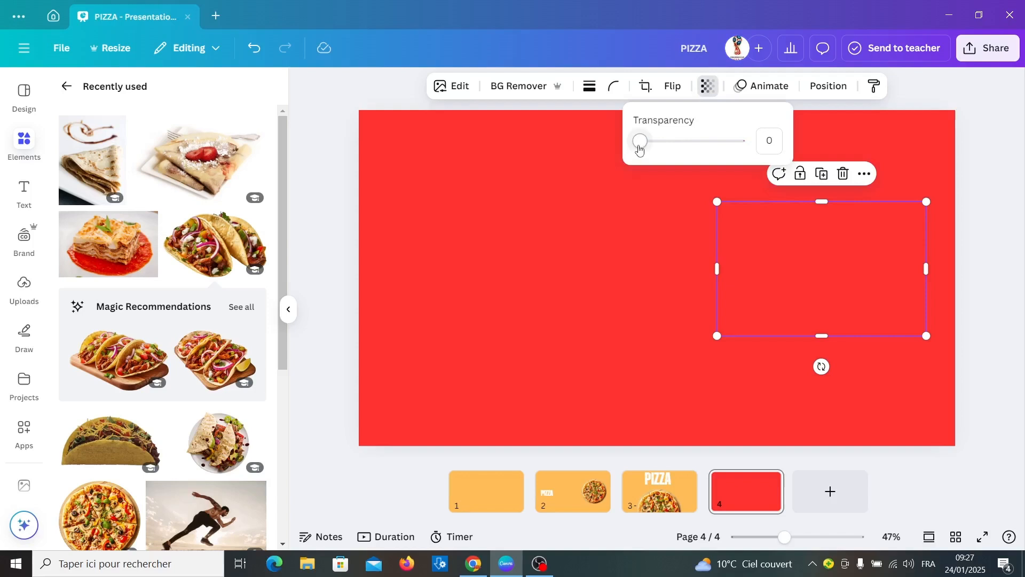
{"action": "left_click_drag", "start_coordinate": [639, 149], "coordinate": [742, 158]}
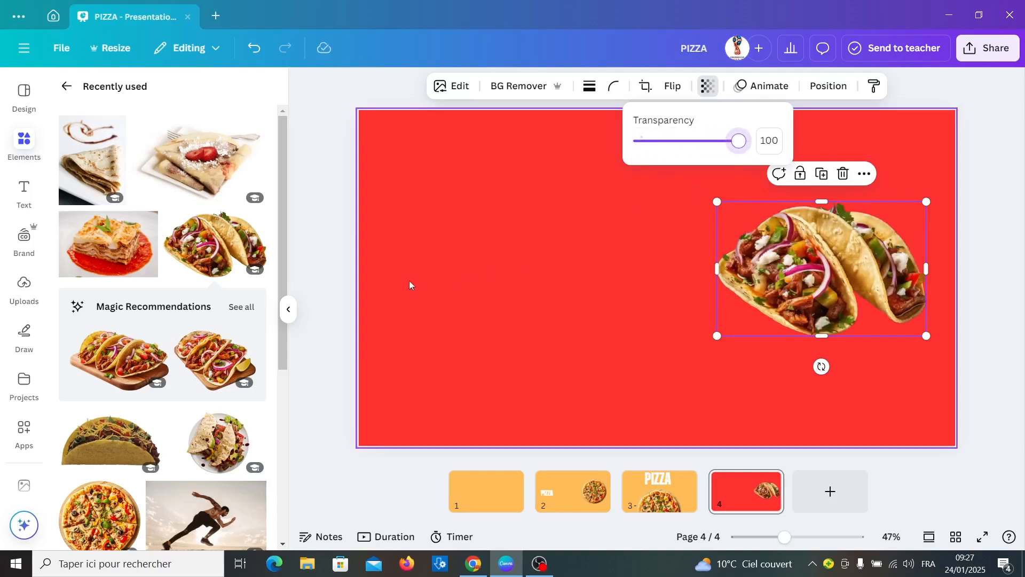
Place the TACOS title on the slide's left and enlarge the tacos photo slightly.
{"action": "left_click", "coordinate": [361, 269]}
{"action": "left_click_drag", "start_coordinate": [337, 275], "coordinate": [496, 265]}
{"action": "left_click", "coordinate": [794, 274]}
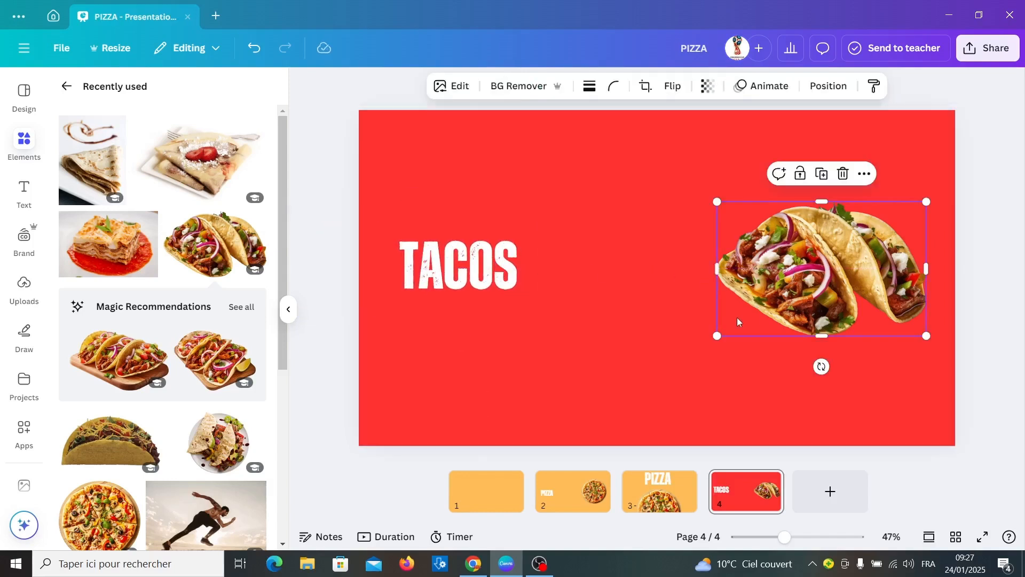
{"action": "left_click_drag", "start_coordinate": [713, 337], "coordinate": [695, 351]}
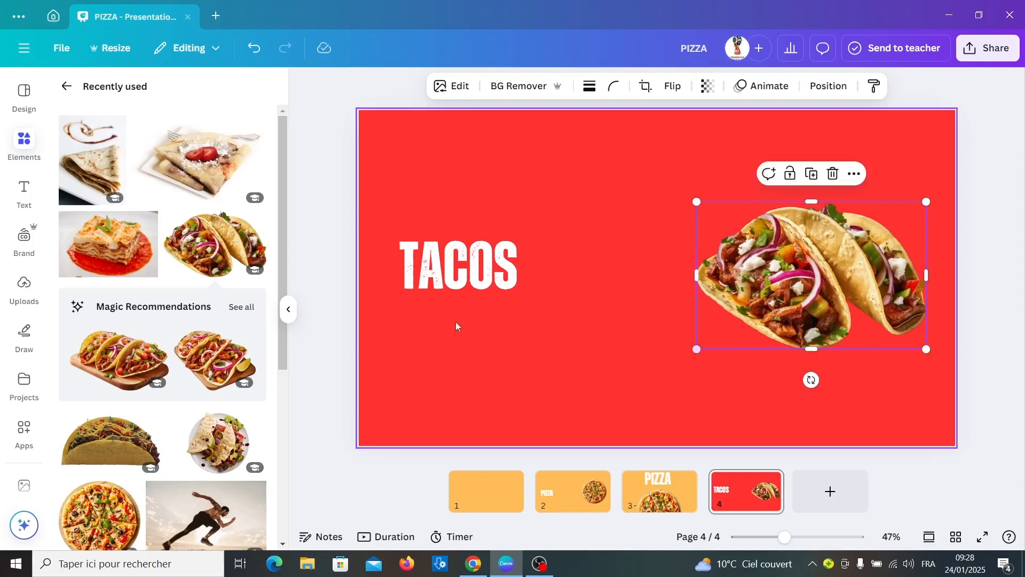
{"action": "left_click", "coordinate": [421, 276]}
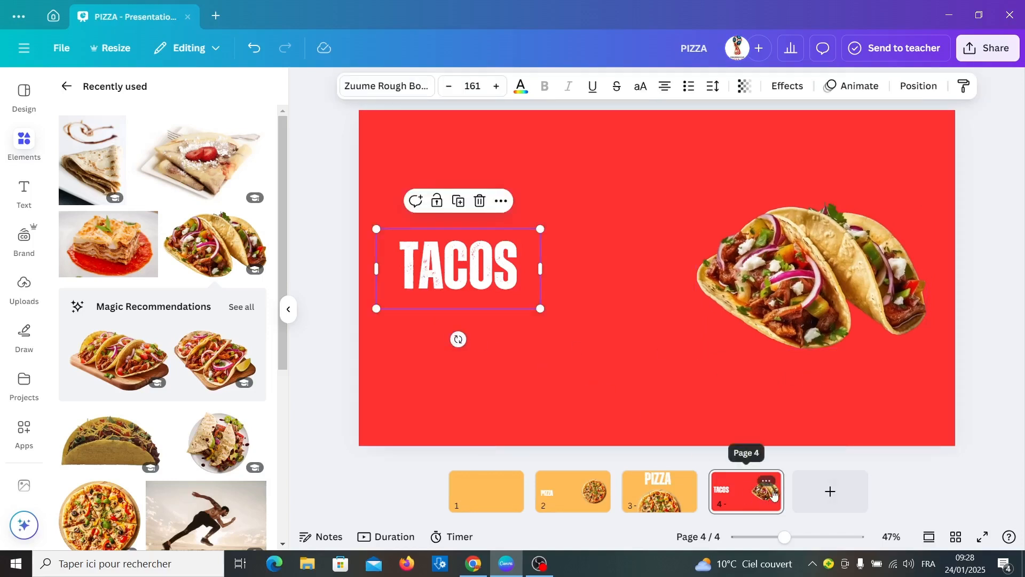
{"action": "left_click", "coordinate": [765, 482]}
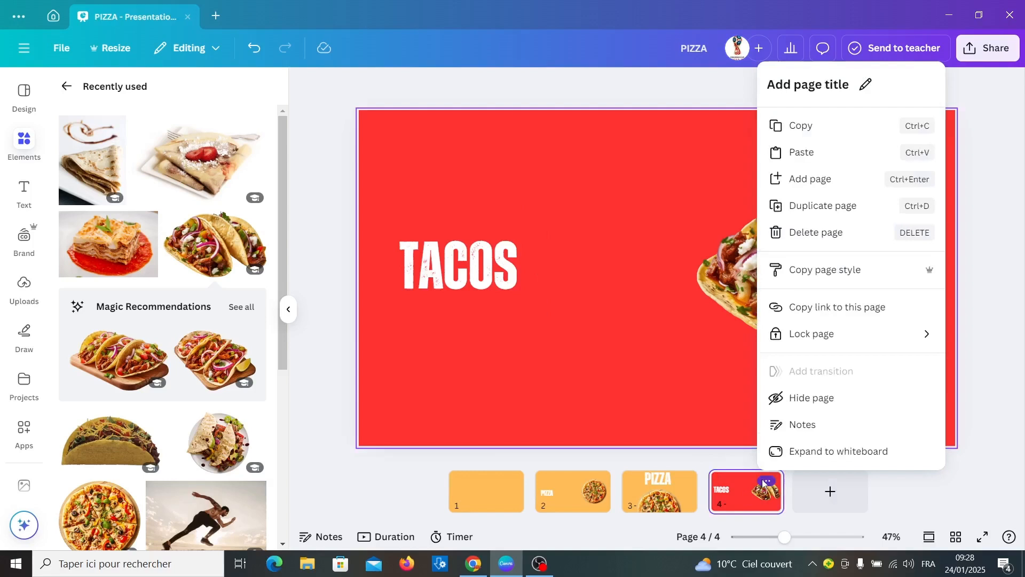
Duplicate slide 4 as slide 5, greatly enlarge the tacos and make TACOS size 282 at top centre.
{"action": "left_click", "coordinate": [821, 207]}
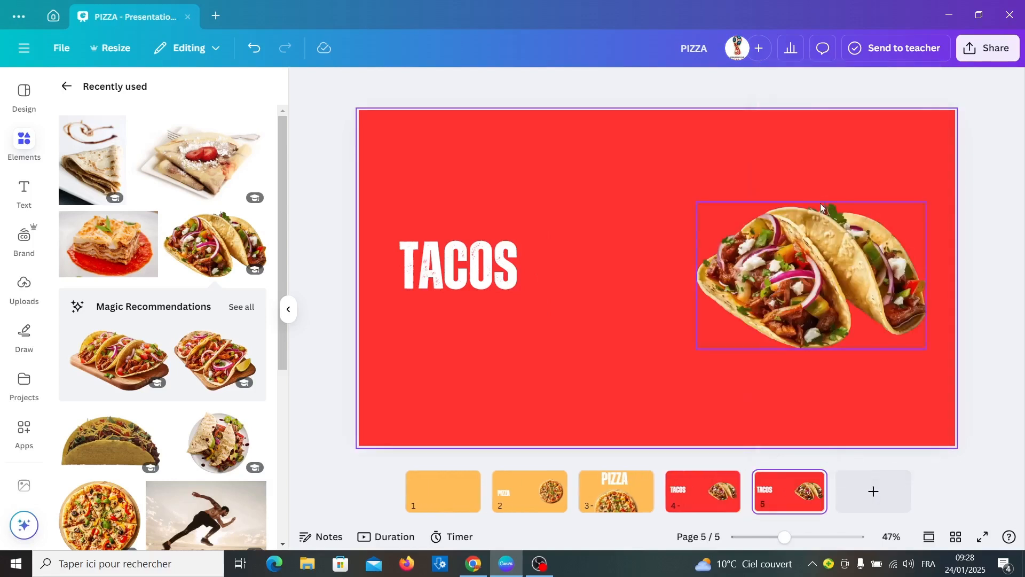
{"action": "left_click", "coordinate": [811, 267]}
{"action": "left_click_drag", "start_coordinate": [696, 350], "coordinate": [592, 419]}
{"action": "left_click", "coordinate": [470, 261]}
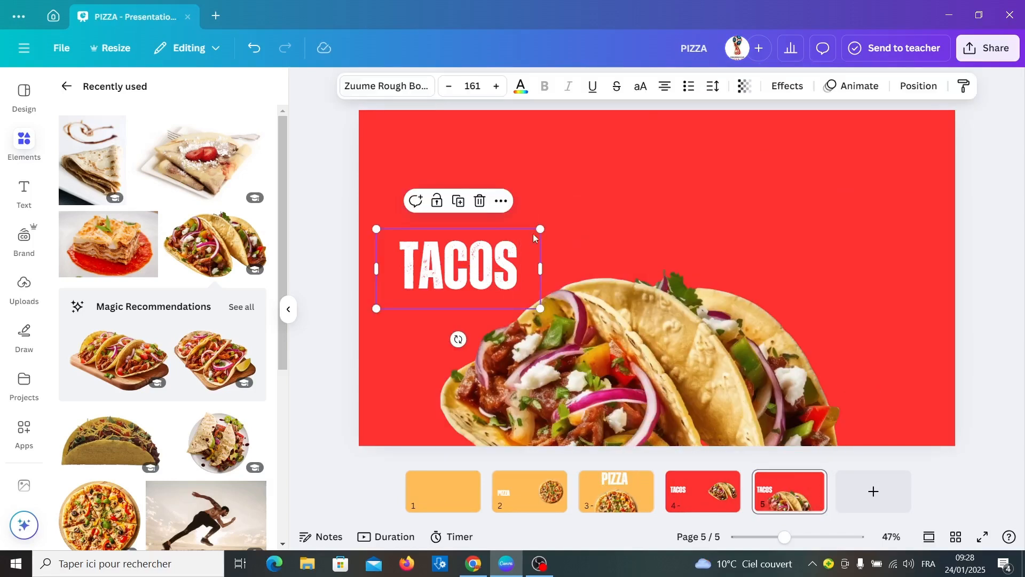
{"action": "left_click_drag", "start_coordinate": [539, 231], "coordinate": [673, 195]}
{"action": "left_click_drag", "start_coordinate": [515, 260], "coordinate": [635, 204]}
{"action": "left_click", "coordinate": [609, 166]}
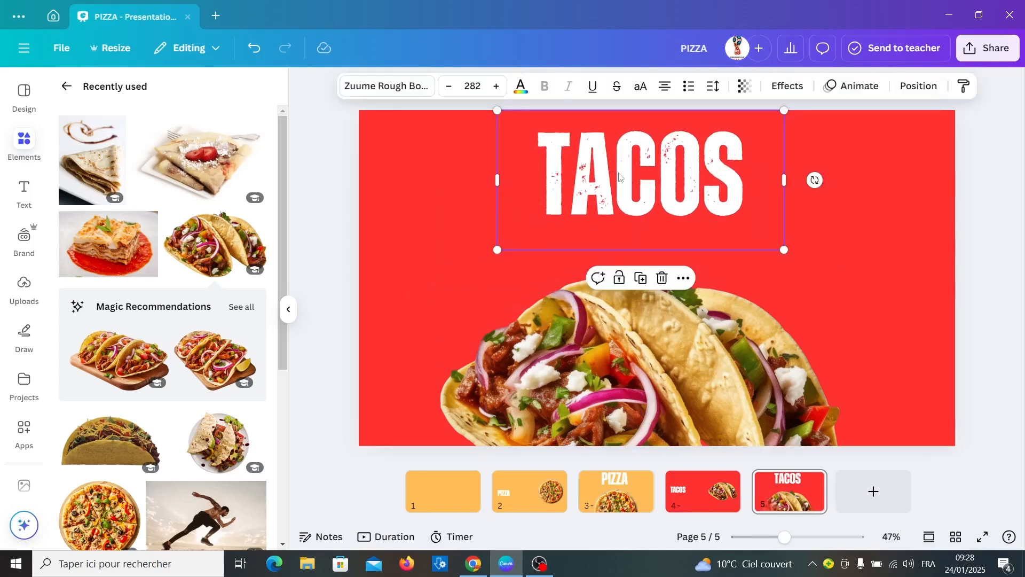
Copy the title, retype it as CREPES, shrink it and park it off the left edge.
{"action": "left_click", "coordinate": [648, 275]}
{"action": "left_click_drag", "start_coordinate": [662, 171], "coordinate": [522, 270]}
{"action": "double_click", "coordinate": [522, 269]}
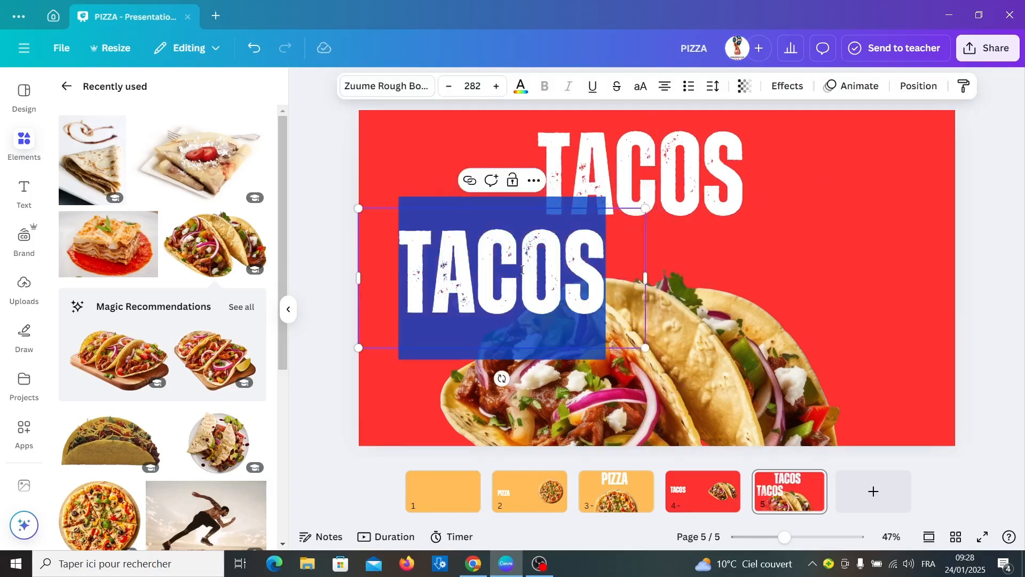
{"action": "type", "text": "CREPES"}
{"action": "left_click_drag", "start_coordinate": [646, 347], "coordinate": [504, 247]}
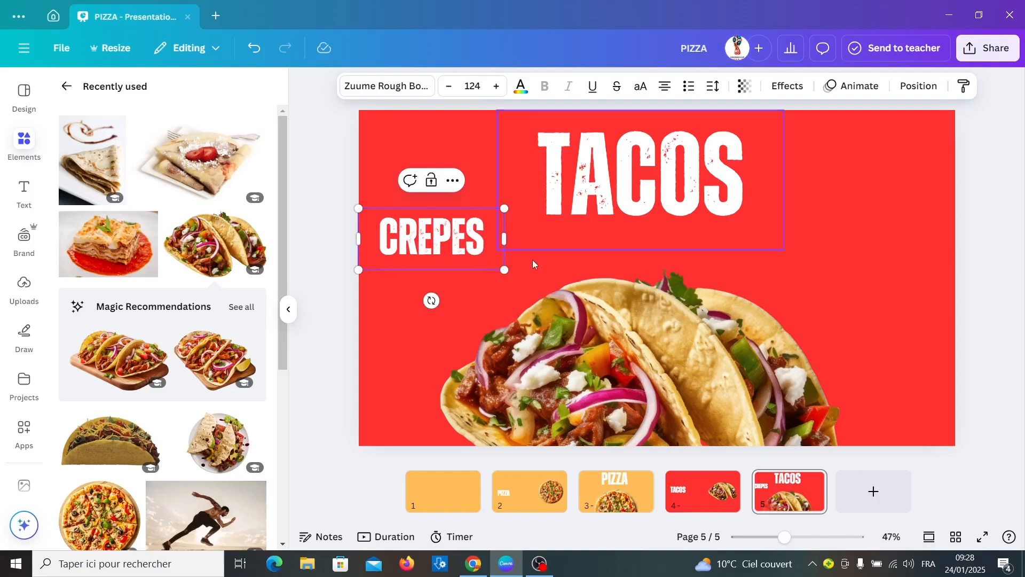
{"action": "left_click", "coordinate": [533, 259]}
{"action": "left_click", "coordinate": [454, 250]}
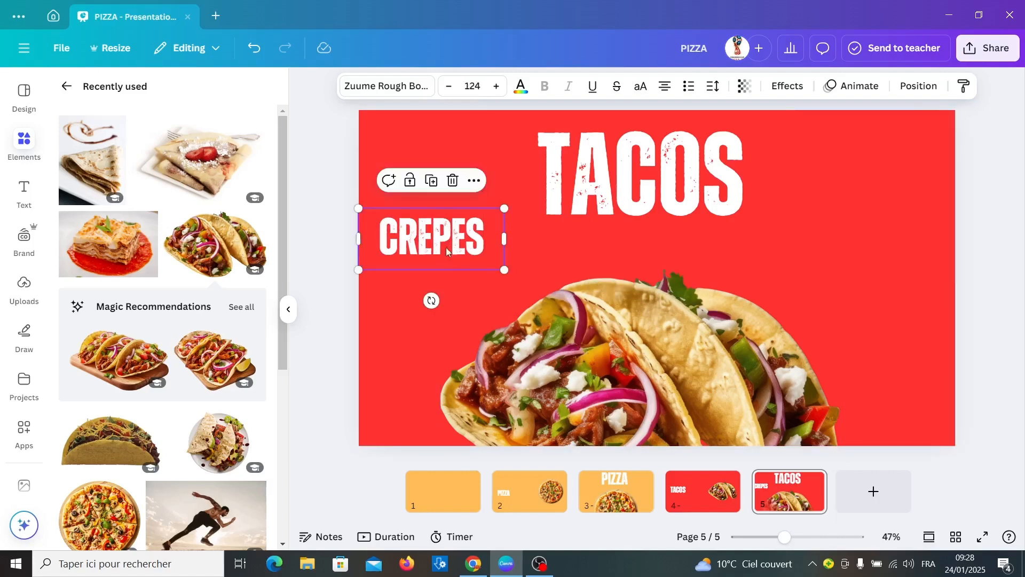
{"action": "left_click_drag", "start_coordinate": [448, 252], "coordinate": [341, 272]}
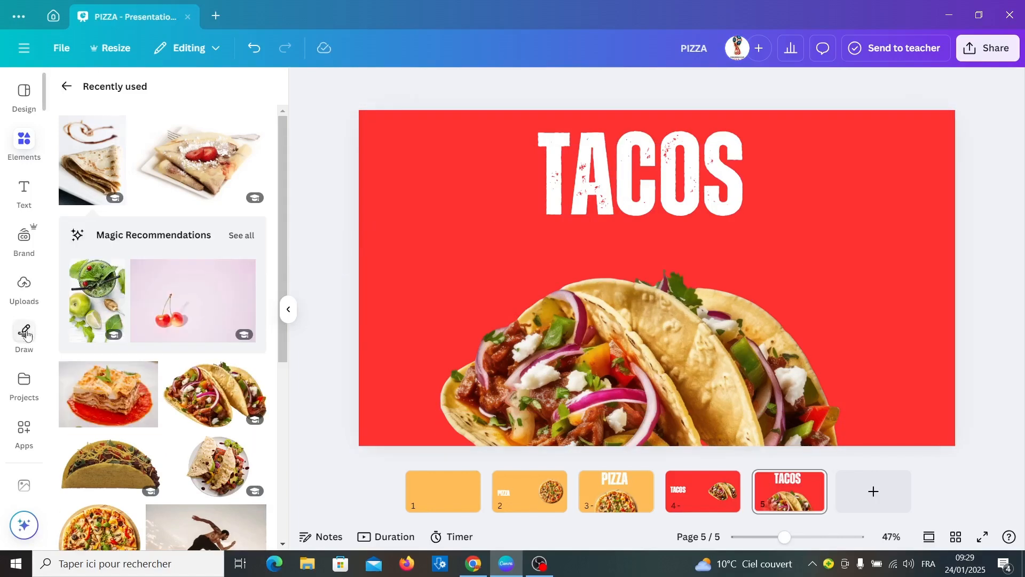
{"action": "left_click", "coordinate": [26, 335]}
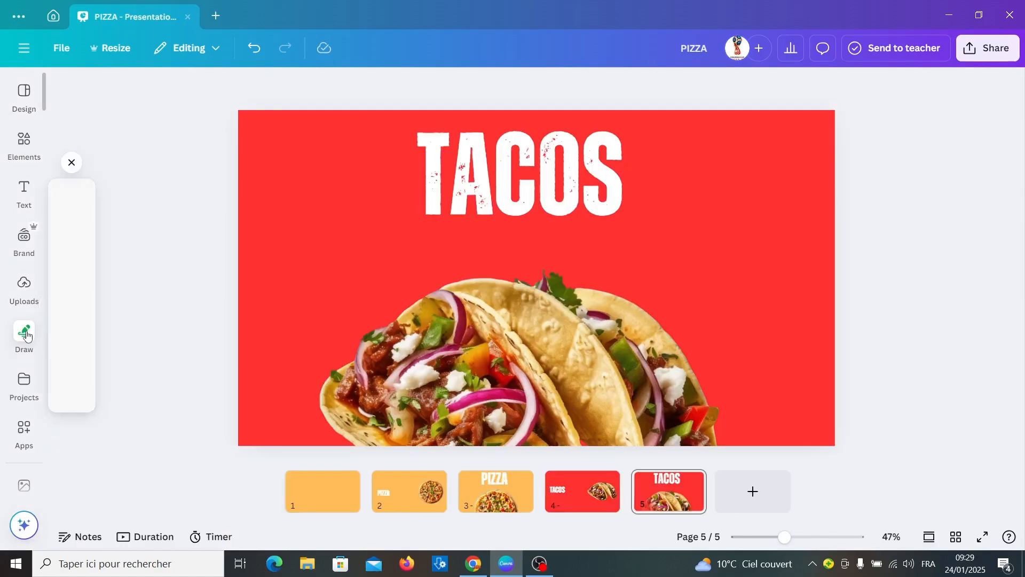
Add the uploaded crepes photo to slide 5 with its background removed.
{"action": "left_click", "coordinate": [21, 293]}
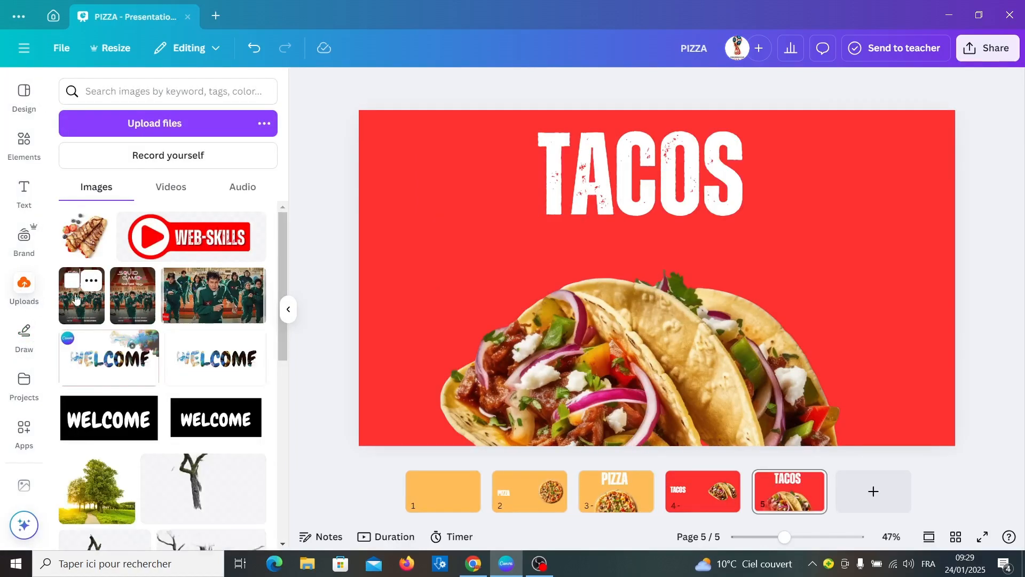
{"action": "left_click", "coordinate": [86, 250]}
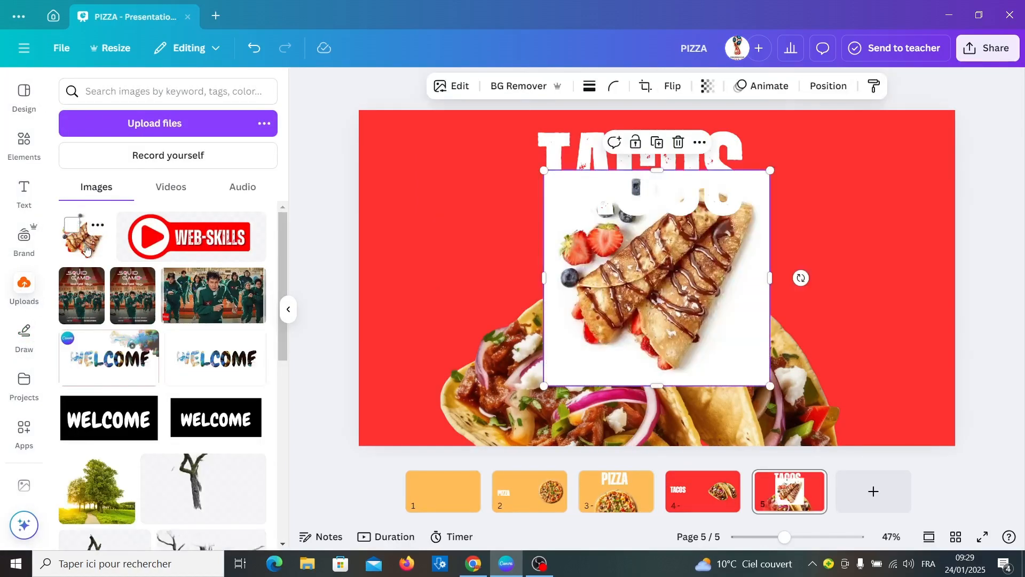
{"action": "left_click", "coordinate": [514, 87]}
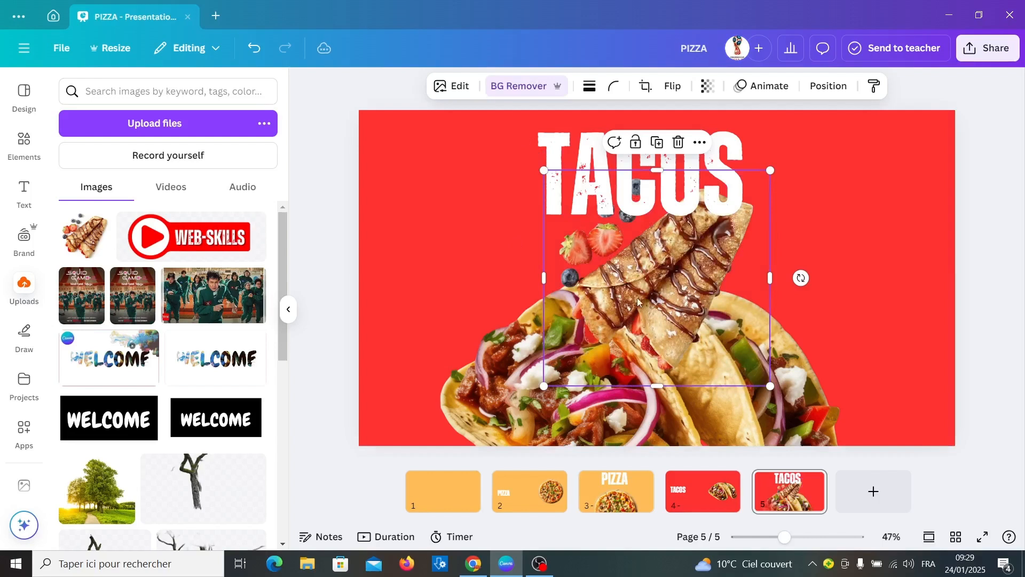
Shrink the crepes photo, park it past the right edge, and duplicate slide 5 as slide 6.
{"action": "left_click_drag", "start_coordinate": [638, 302], "coordinate": [807, 305]}
{"action": "left_click_drag", "start_coordinate": [740, 378], "coordinate": [771, 349]}
{"action": "left_click_drag", "start_coordinate": [826, 260], "coordinate": [1000, 257]}
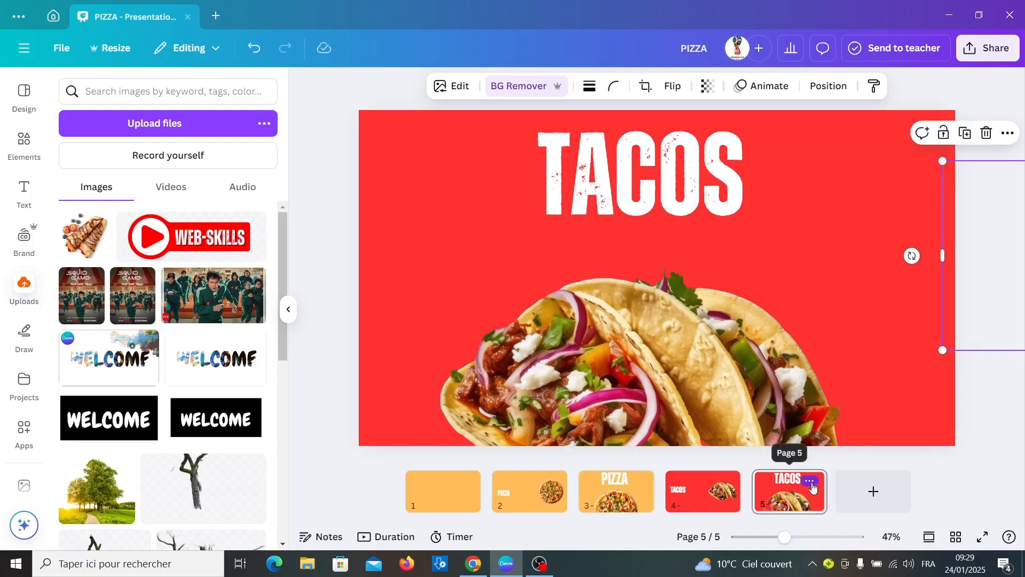
{"action": "left_click", "coordinate": [810, 480]}
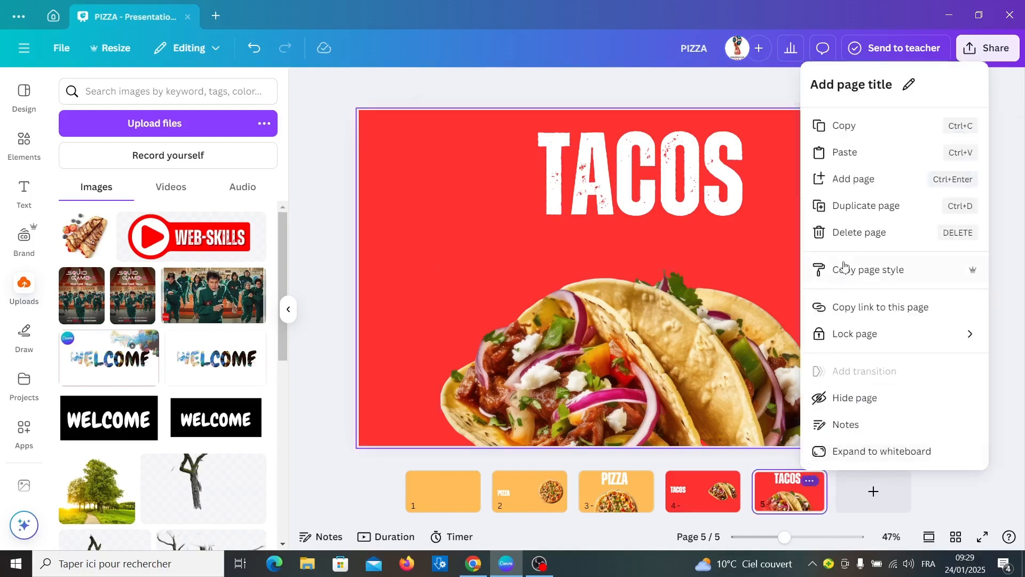
{"action": "left_click", "coordinate": [856, 213]}
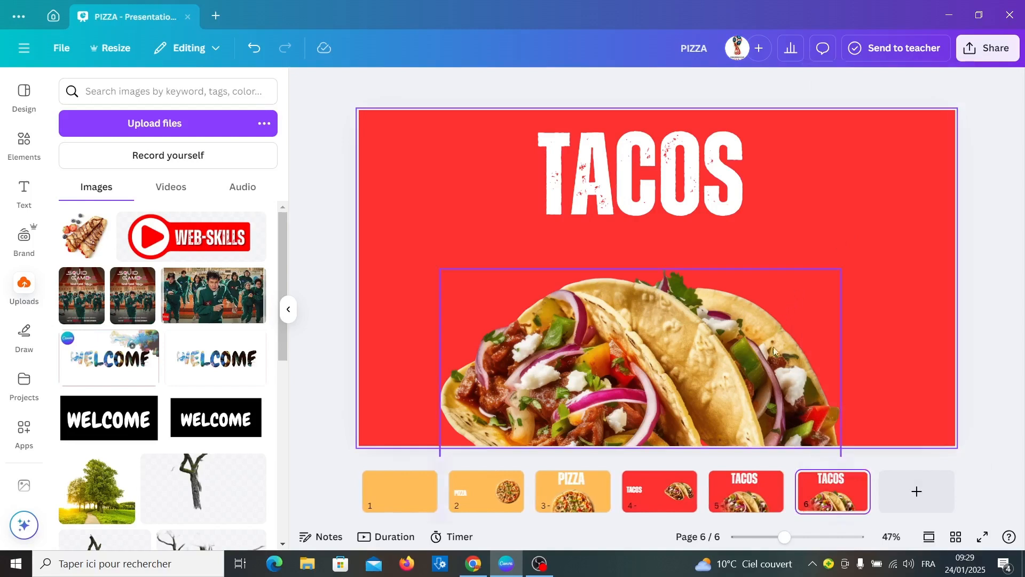
Hide the tacos by making the photo fully transparent at the bottom and moving TACOS off the top.
{"action": "left_click", "coordinate": [680, 380]}
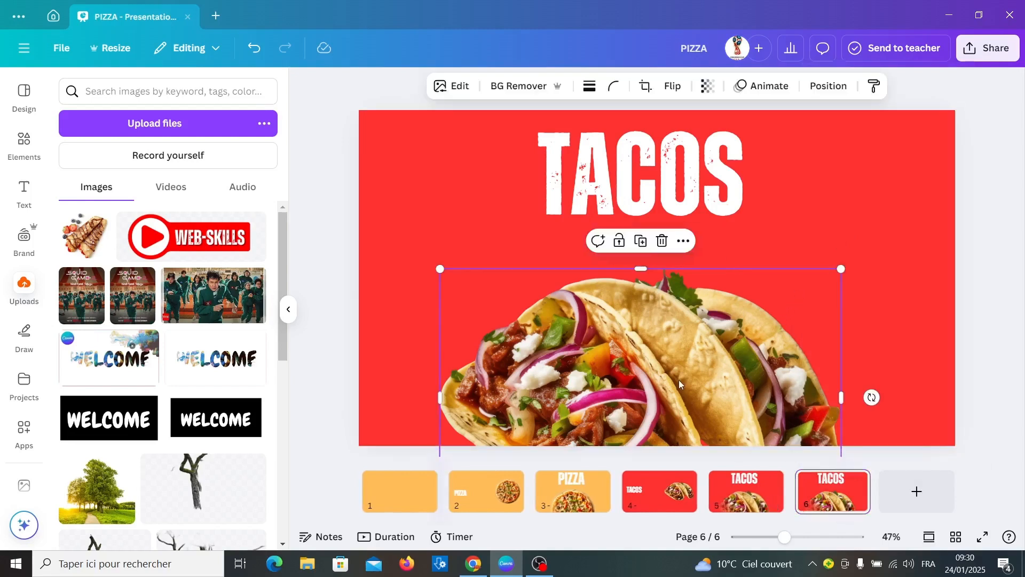
{"action": "left_click_drag", "start_coordinate": [655, 354], "coordinate": [657, 444]}
{"action": "left_click", "coordinate": [709, 86]}
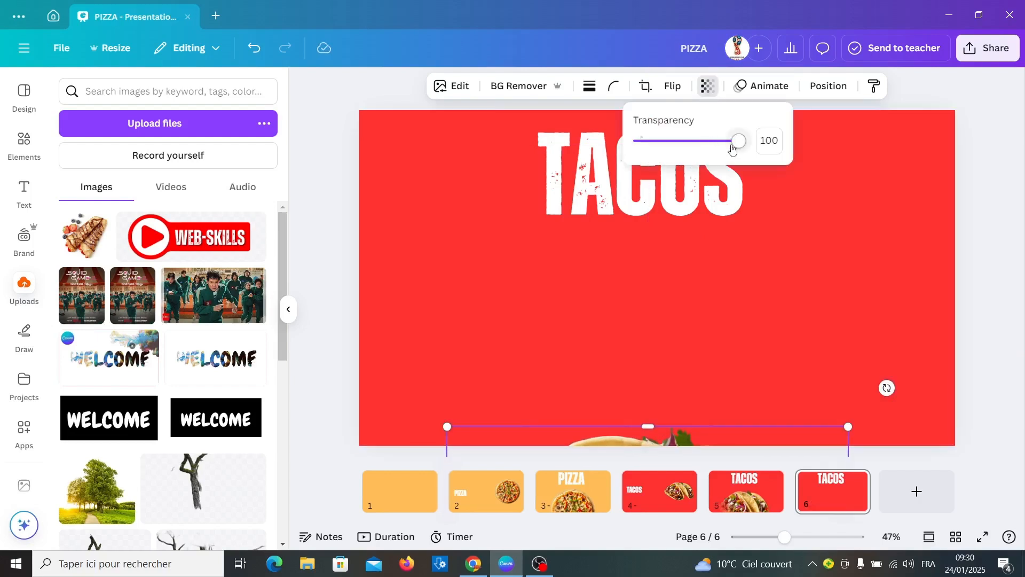
{"action": "left_click_drag", "start_coordinate": [732, 146], "coordinate": [627, 154]}
{"action": "left_click", "coordinate": [619, 199]}
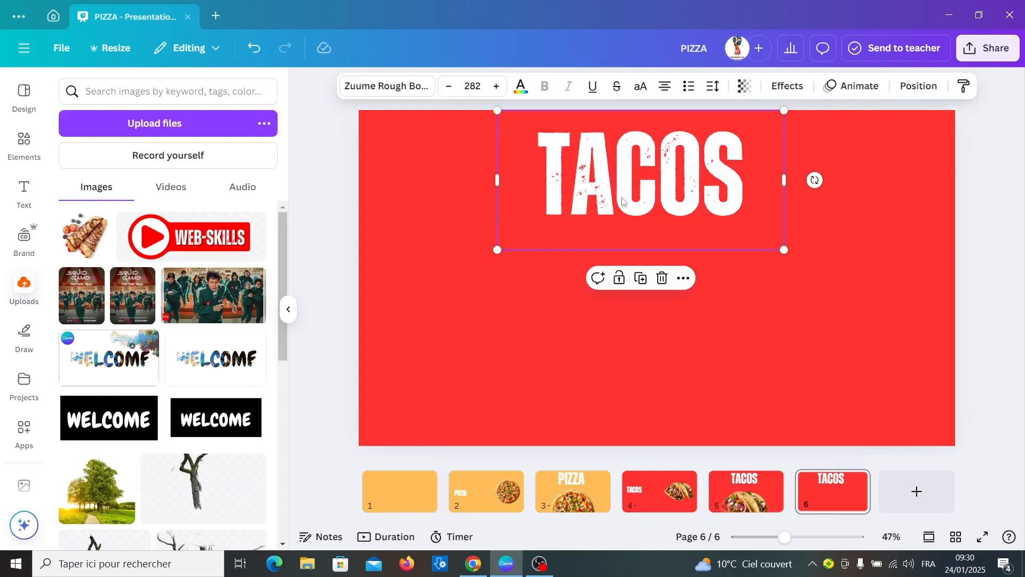
{"action": "left_click_drag", "start_coordinate": [622, 203], "coordinate": [624, 93]}
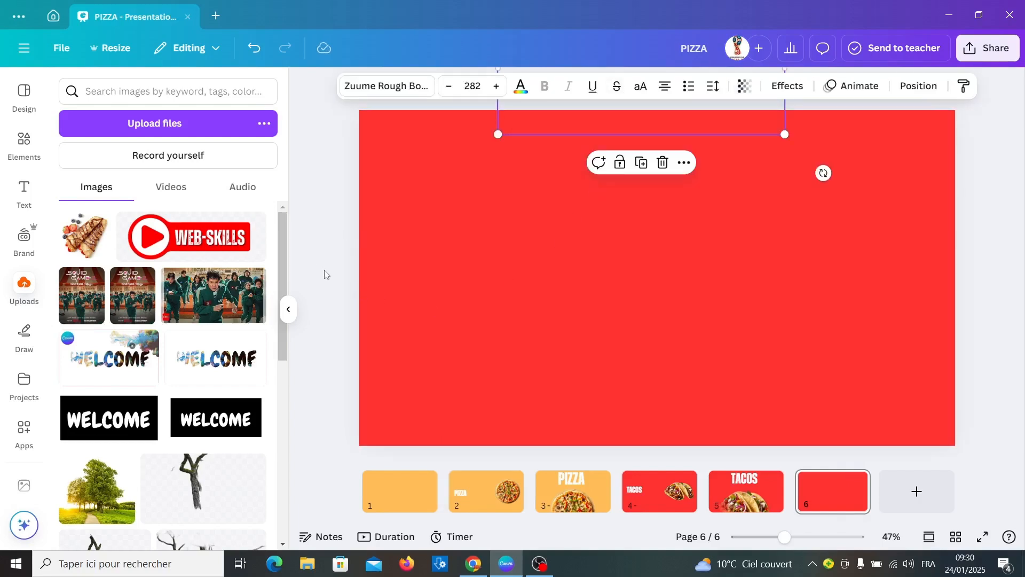
Place the CREPES title on the left and the enlarged crepe photo on the right of slide 6.
{"action": "left_click", "coordinate": [366, 284]}
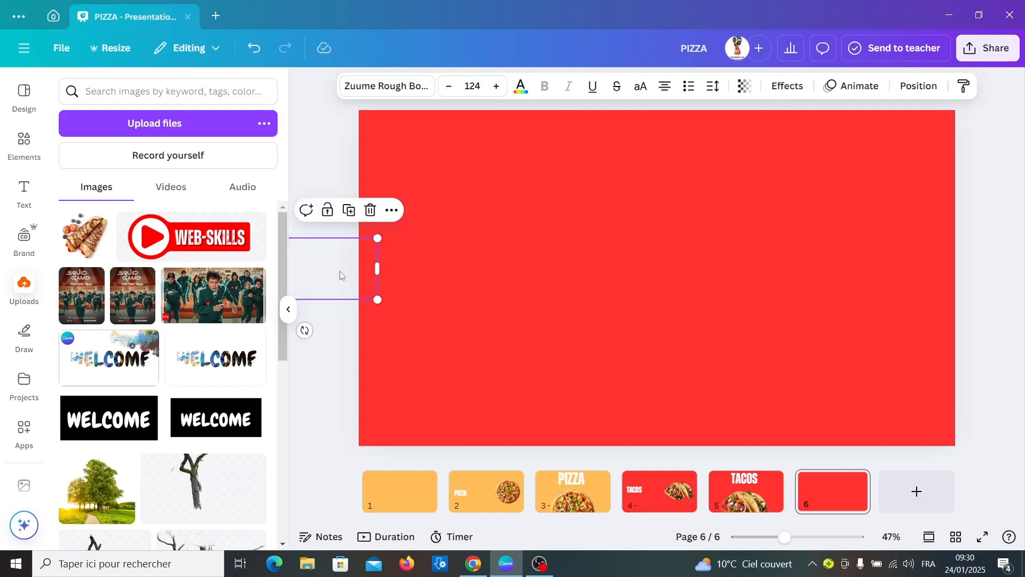
{"action": "left_click_drag", "start_coordinate": [328, 267], "coordinate": [463, 254]}
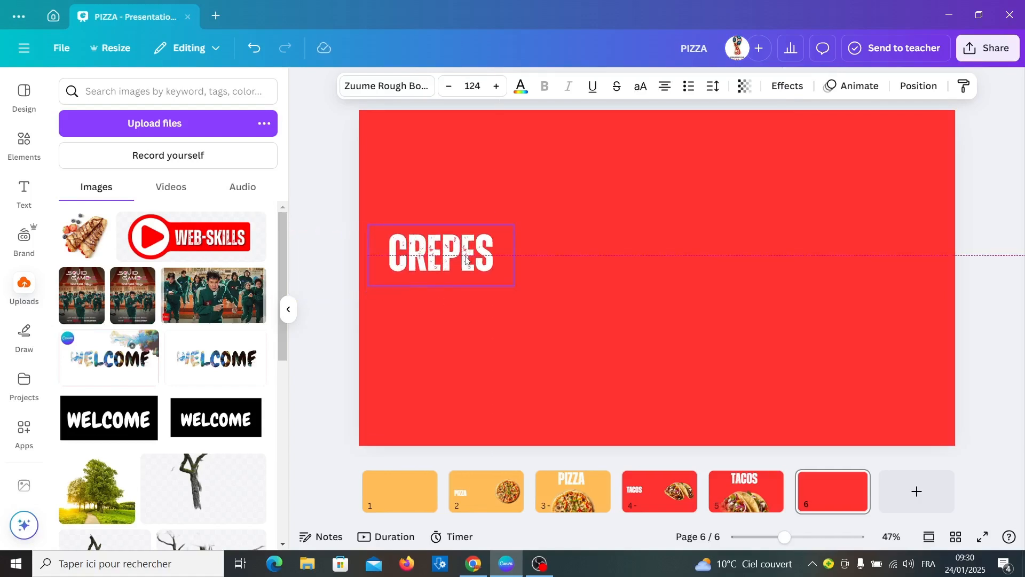
{"action": "left_click_drag", "start_coordinate": [514, 289], "coordinate": [545, 302]}
{"action": "left_click_drag", "start_coordinate": [956, 274], "coordinate": [753, 289]}
{"action": "left_click_drag", "start_coordinate": [742, 365], "coordinate": [703, 396]}
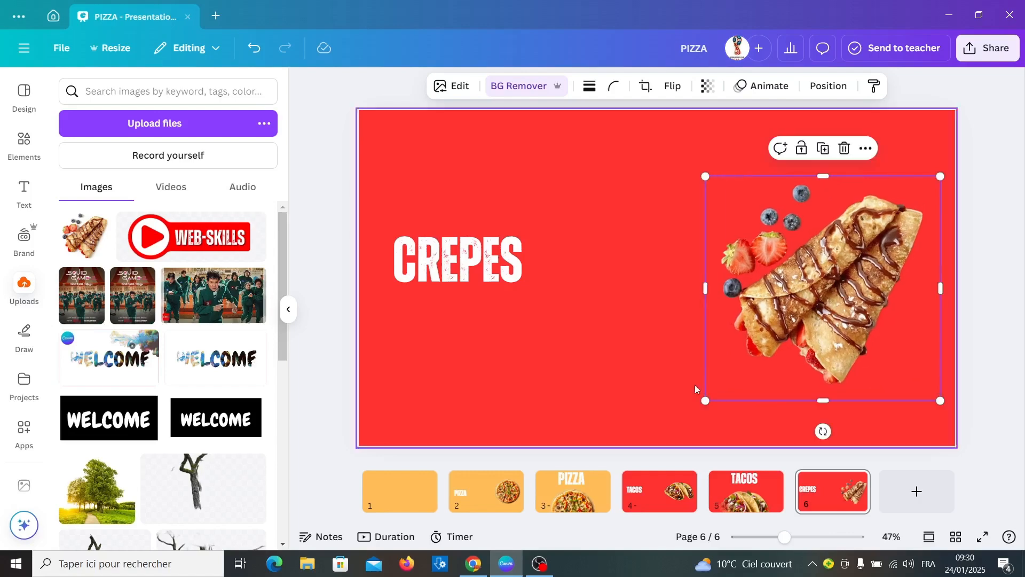
{"action": "left_click", "coordinate": [854, 481]}
{"action": "left_click", "coordinate": [833, 502]}
Turn slide 6's background green and duplicate it as page 7.
{"action": "left_click", "coordinate": [582, 123]}
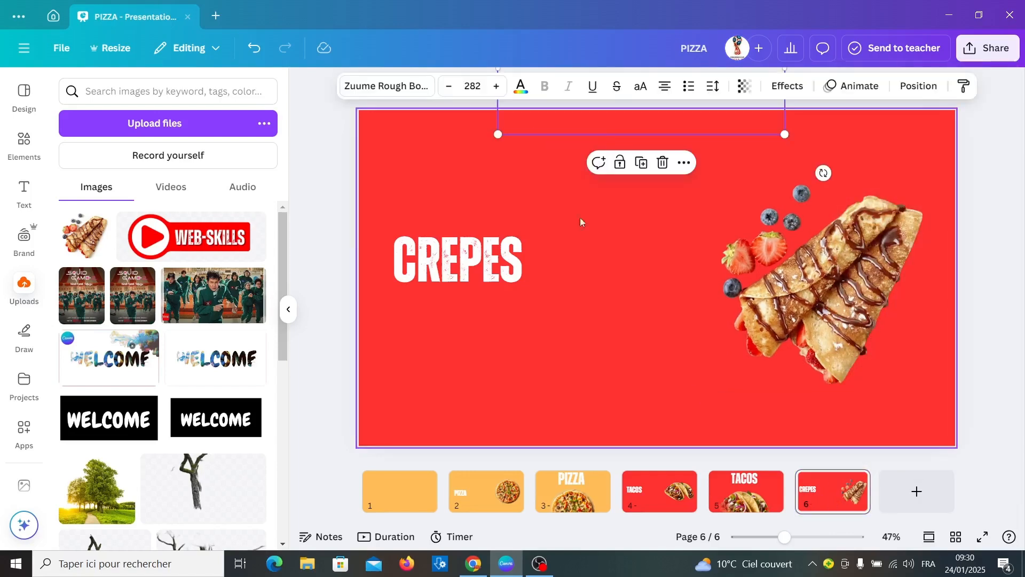
{"action": "left_click", "coordinate": [580, 217]}
{"action": "left_click", "coordinate": [562, 87]}
{"action": "scroll", "coordinate": [160, 373], "scroll_direction": "down", "scroll_amount": 3}
{"action": "left_click", "coordinate": [74, 446]}
{"action": "left_click", "coordinate": [856, 481]}
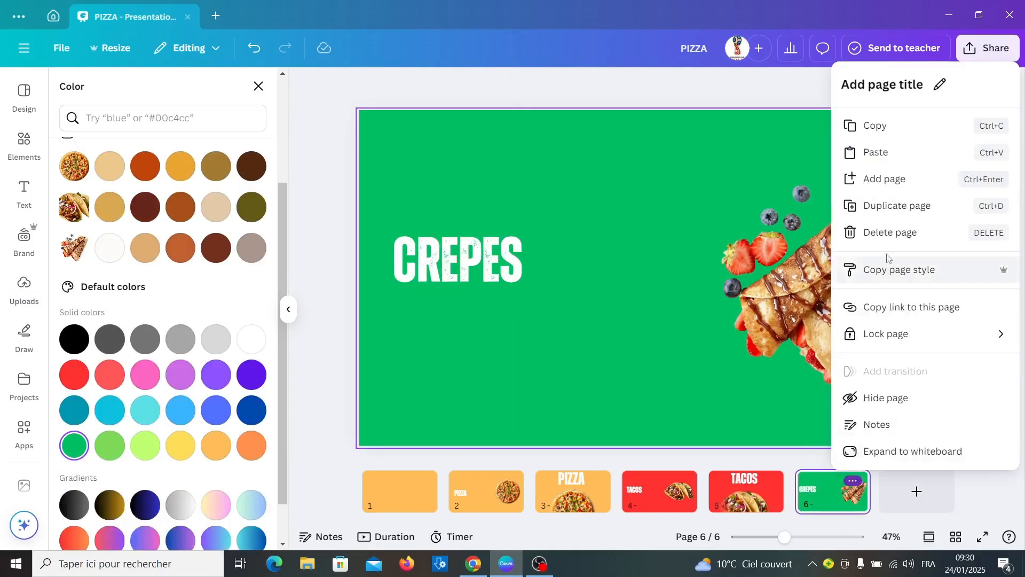
{"action": "left_click", "coordinate": [897, 207]}
Enlarge the crepe photo on page 7, rotate it about 50 degrees and move it toward the centre.
{"action": "left_click", "coordinate": [853, 314]}
{"action": "left_click_drag", "start_coordinate": [704, 403], "coordinate": [607, 461]}
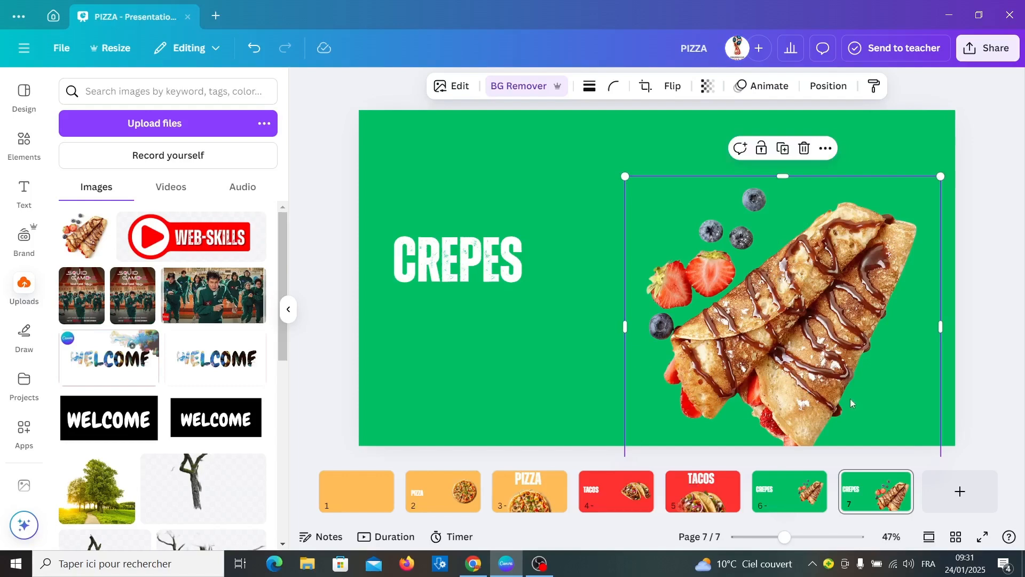
{"action": "left_click_drag", "start_coordinate": [769, 349], "coordinate": [692, 307]}
{"action": "left_click_drag", "start_coordinate": [893, 284], "coordinate": [848, 455]}
{"action": "left_click_drag", "start_coordinate": [775, 292], "coordinate": [712, 421]}
Enlarge CREPES and centre it at the top, with the crepe photo lying flat beneath it.
{"action": "left_click", "coordinate": [484, 260]}
{"action": "left_click_drag", "start_coordinate": [547, 225], "coordinate": [671, 171]}
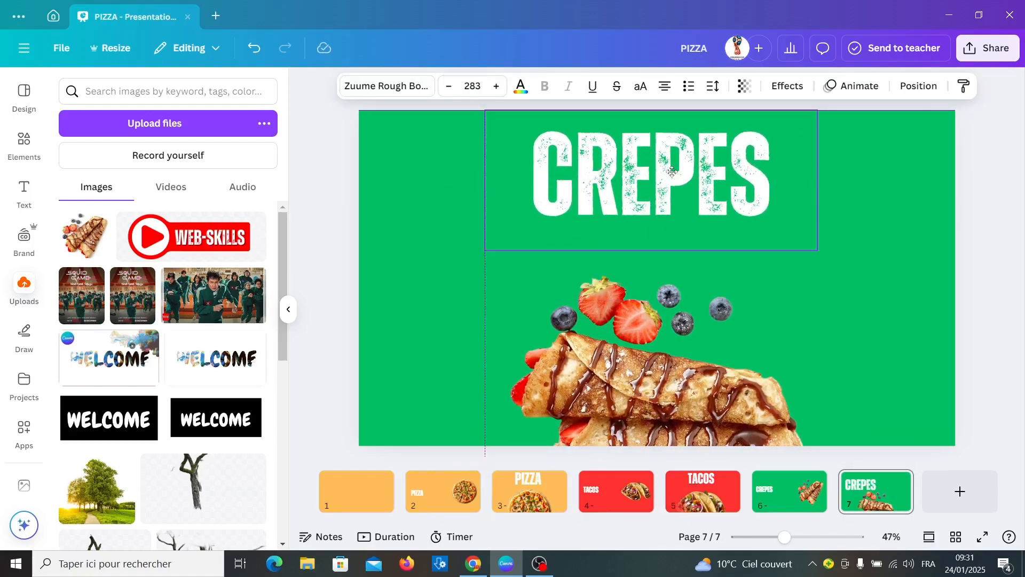
{"action": "left_click_drag", "start_coordinate": [650, 341], "coordinate": [629, 357]}
{"action": "left_click_drag", "start_coordinate": [522, 242], "coordinate": [746, 482]}
{"action": "mouse_move", "coordinate": [688, 348]}
{"action": "left_mouse_down"}
{"action": "mouse_move", "coordinate": [687, 336]}
{"action": "mouse_move", "coordinate": [684, 346]}
{"action": "left_mouse_up"}
{"action": "left_click", "coordinate": [976, 265]}
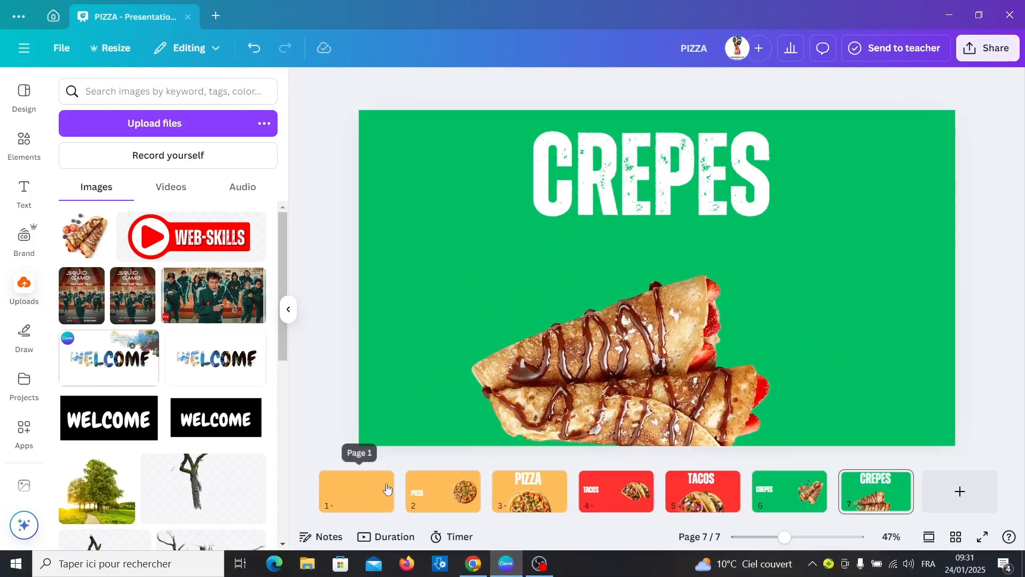
In the timeline view, trim page 1 to 2.1 s and the last CREPES page to 3.1 s.
{"action": "left_click", "coordinate": [386, 536]}
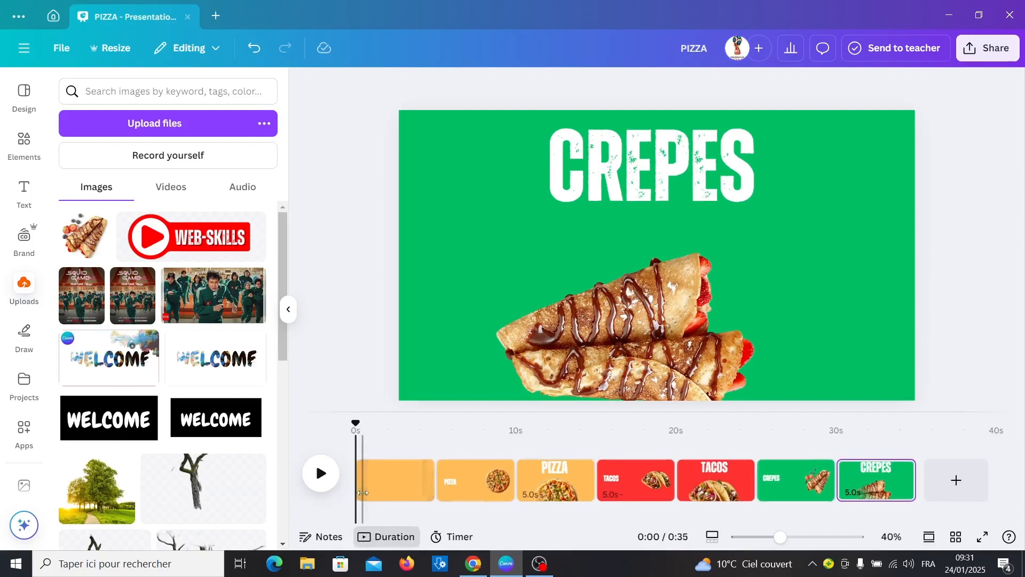
{"action": "left_click_drag", "start_coordinate": [363, 492], "coordinate": [398, 498]}
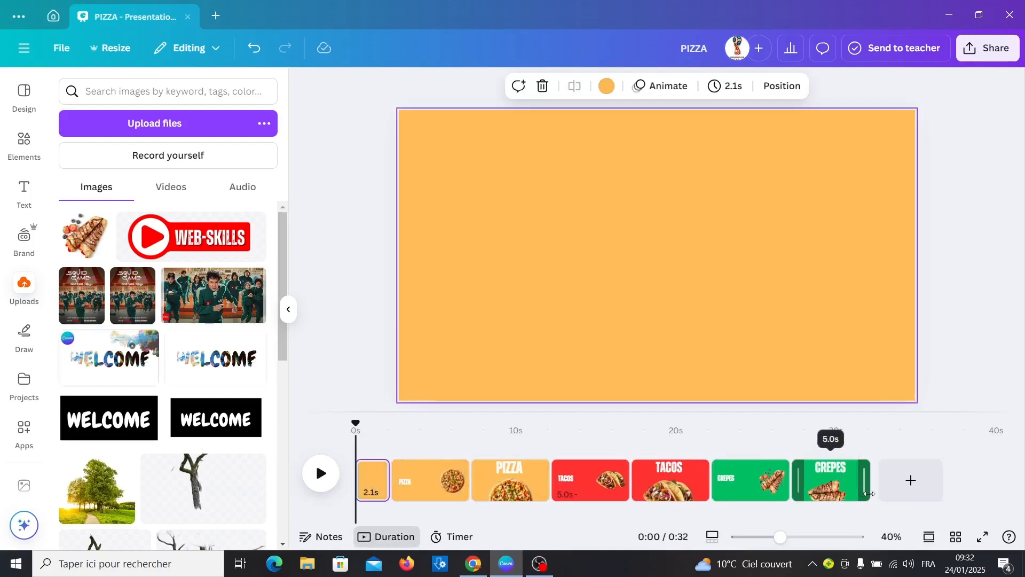
{"action": "left_click_drag", "start_coordinate": [856, 492], "coordinate": [839, 492]}
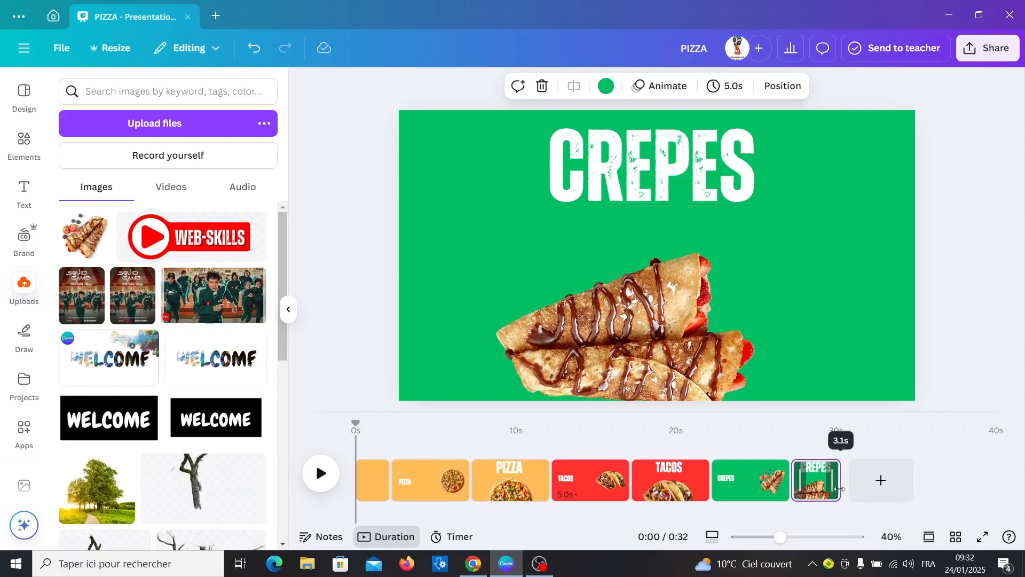
{"action": "left_click", "coordinate": [390, 492]}
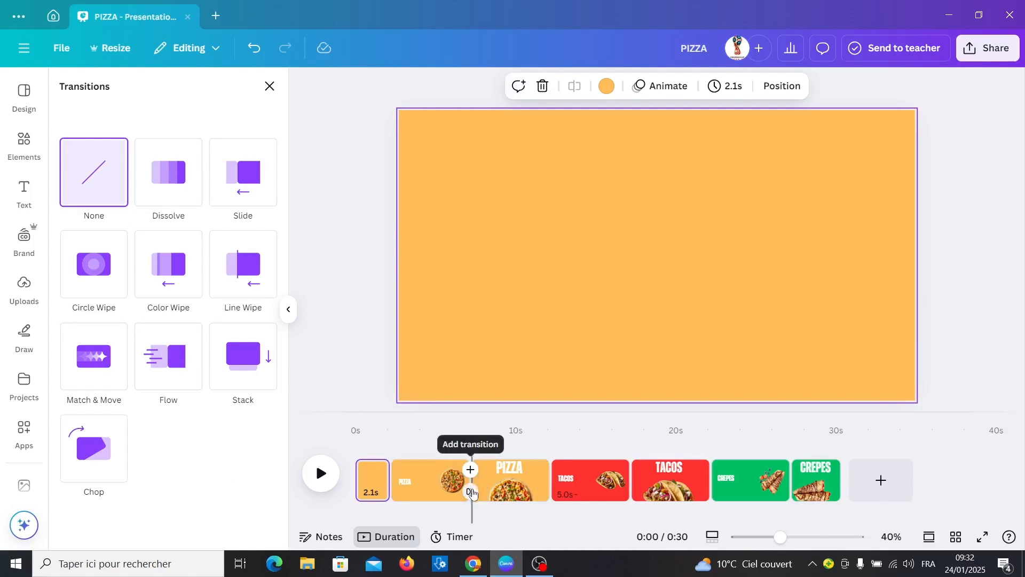
Apply a 1.5-second Match & Move transition between all pages.
{"action": "left_click", "coordinate": [472, 493]}
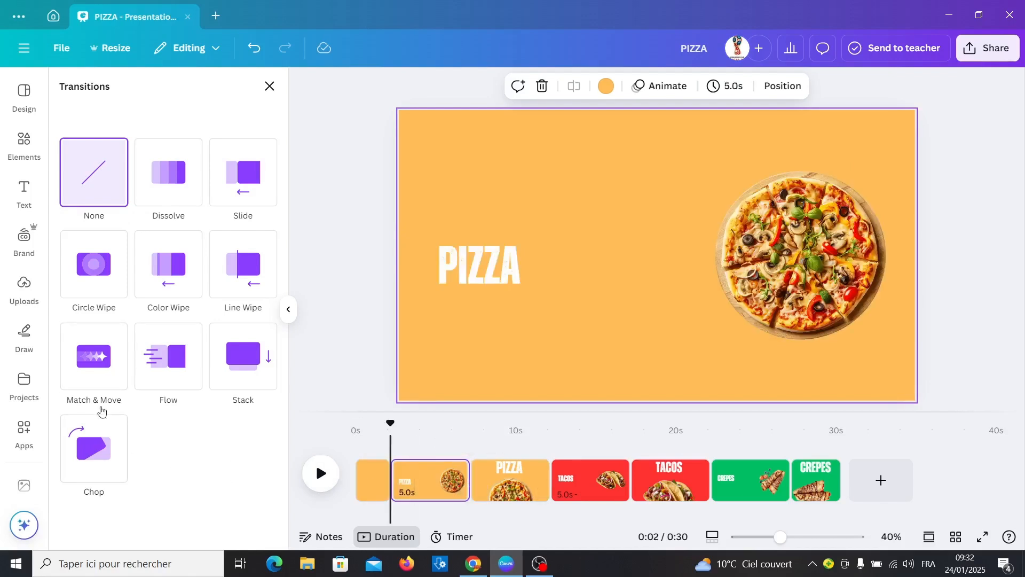
{"action": "left_click", "coordinate": [84, 374]}
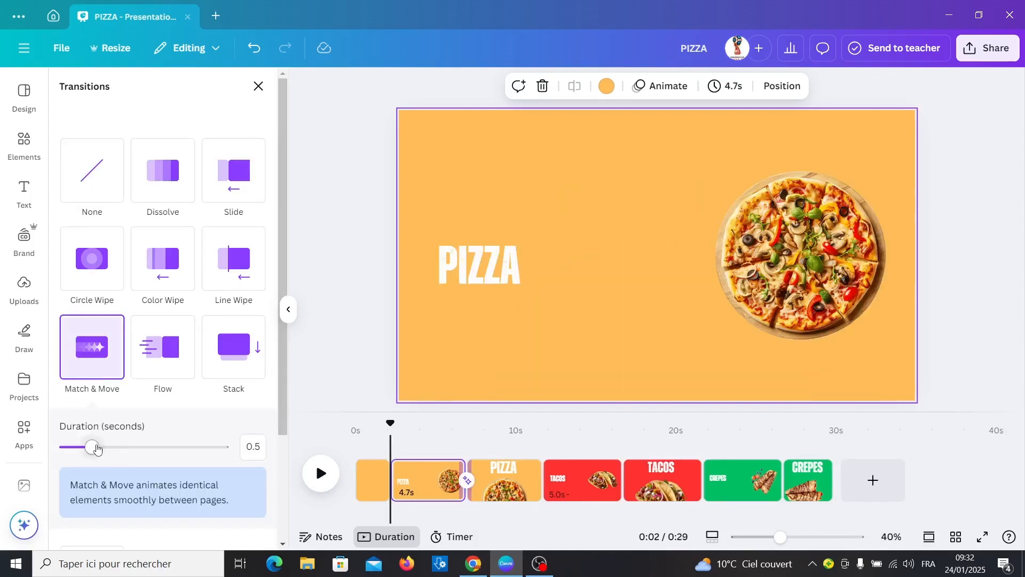
{"action": "left_click_drag", "start_coordinate": [97, 447], "coordinate": [149, 453]}
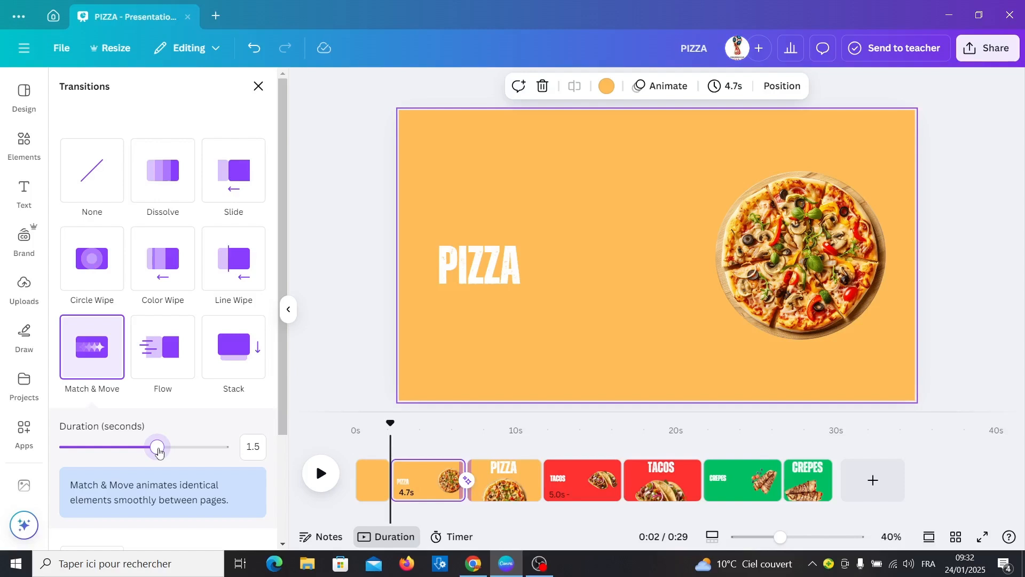
{"action": "scroll", "coordinate": [171, 513], "scroll_direction": "down", "scroll_amount": 3}
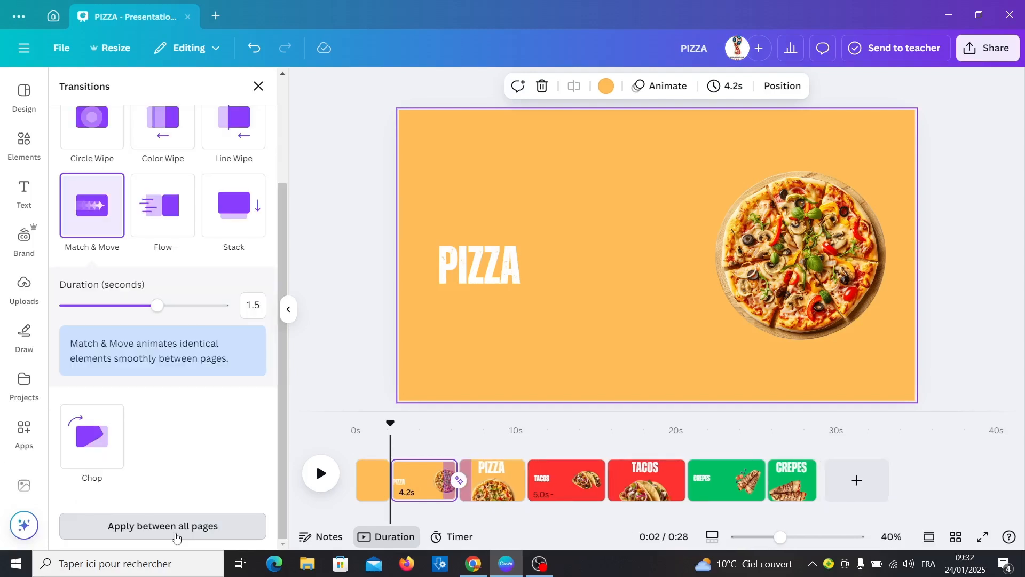
{"action": "left_click", "coordinate": [176, 536]}
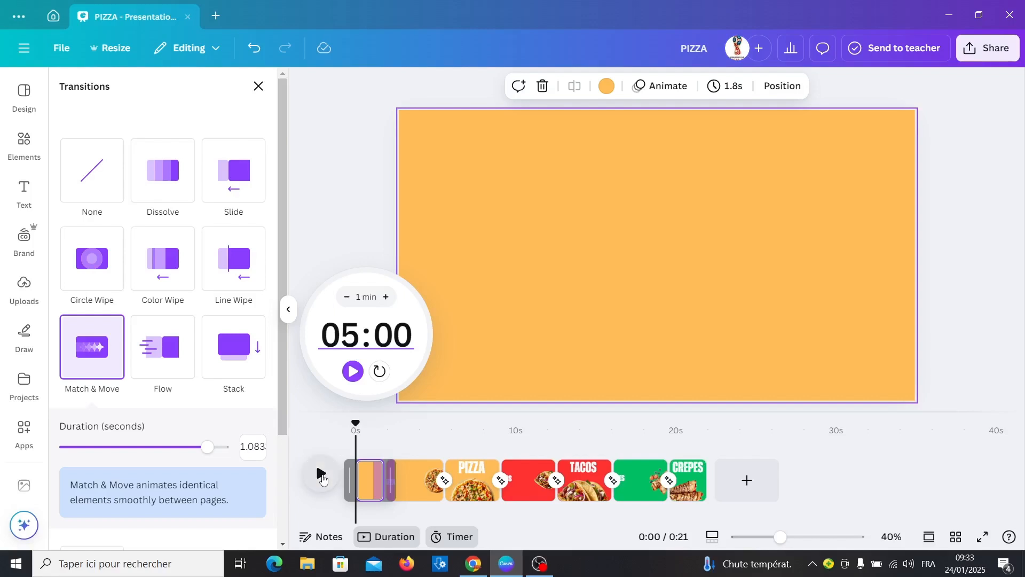
Play and stop the slideshow preview, then select PIZZA page 2 in the timeline.
{"action": "left_click", "coordinate": [321, 474]}
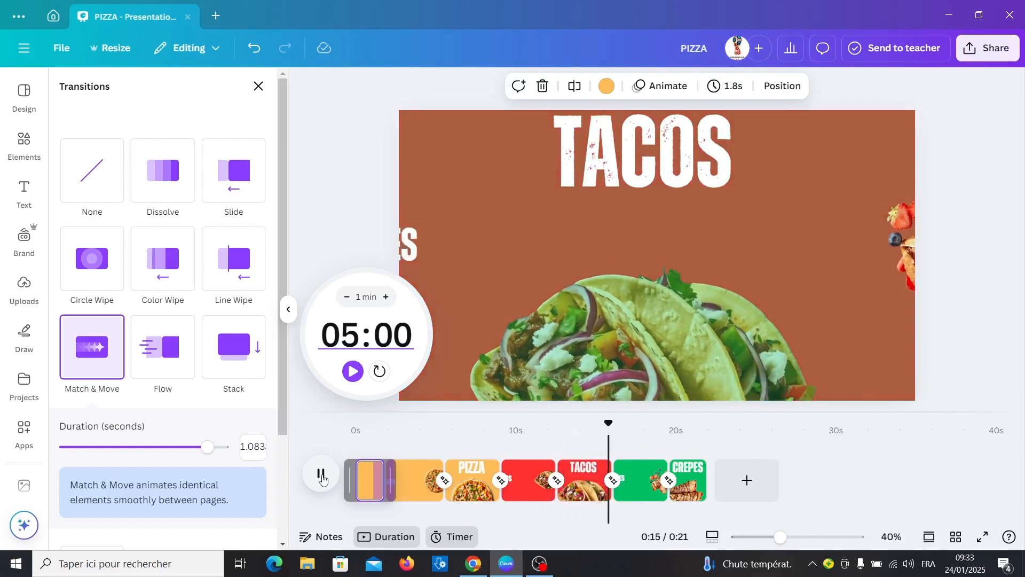
{"action": "left_click", "coordinate": [322, 479]}
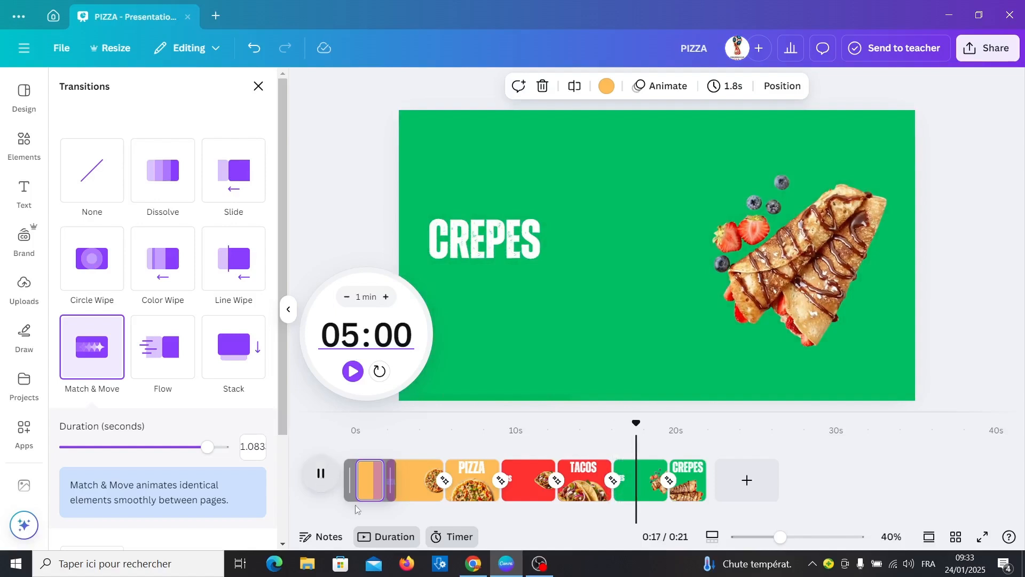
{"action": "left_click", "coordinate": [411, 498]}
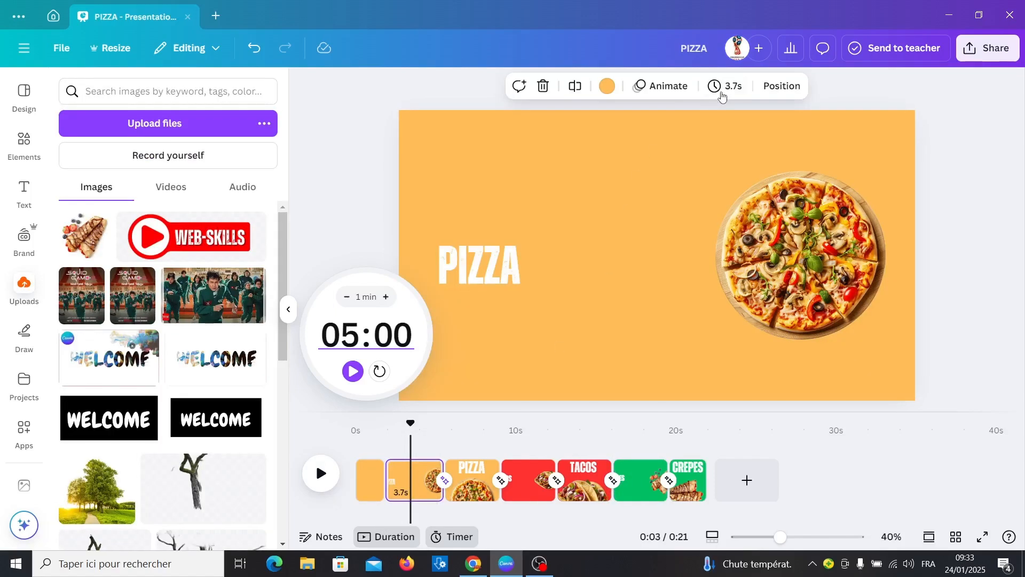
Set page timing to 3.0 s and apply it to all pages.
{"action": "left_click", "coordinate": [721, 95]}
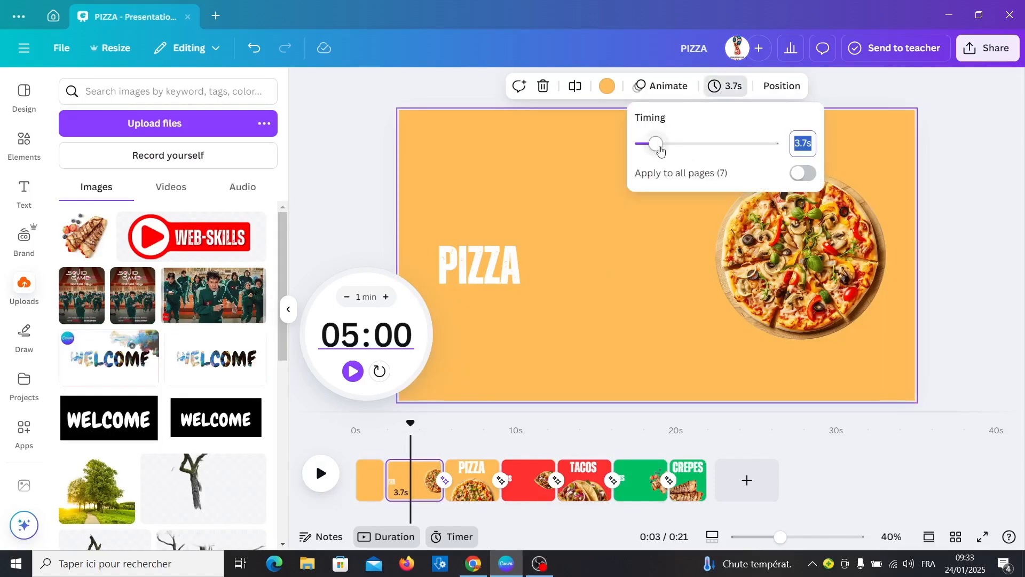
{"action": "left_click_drag", "start_coordinate": [660, 151], "coordinate": [653, 149]}
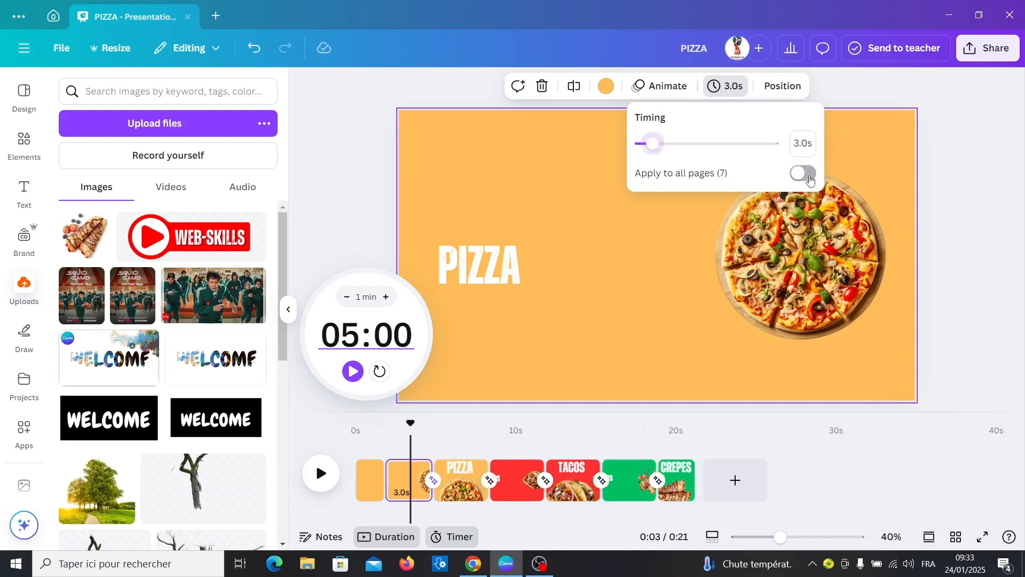
{"action": "left_click", "coordinate": [806, 173]}
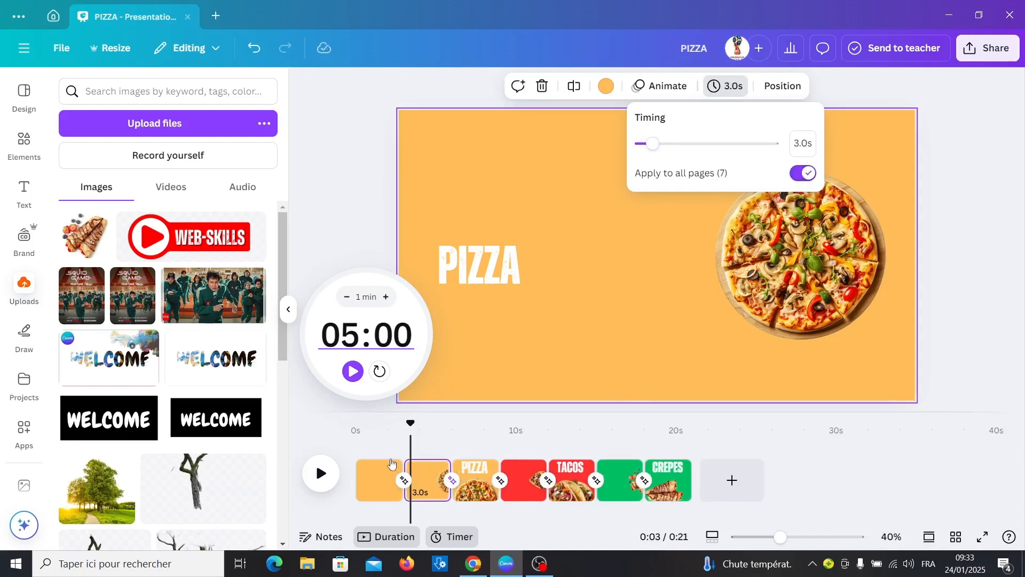
Trim the first page to 2.3 s and the CREPES page to 2.2 s, then download as MP4.
{"action": "left_click", "coordinate": [358, 450]}
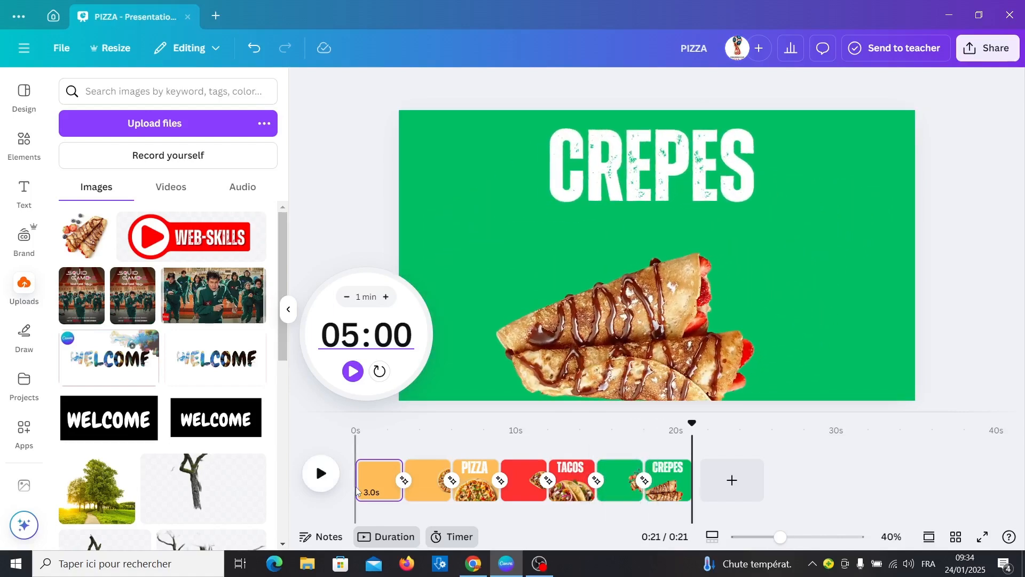
{"action": "left_click_drag", "start_coordinate": [402, 483], "coordinate": [390, 483]}
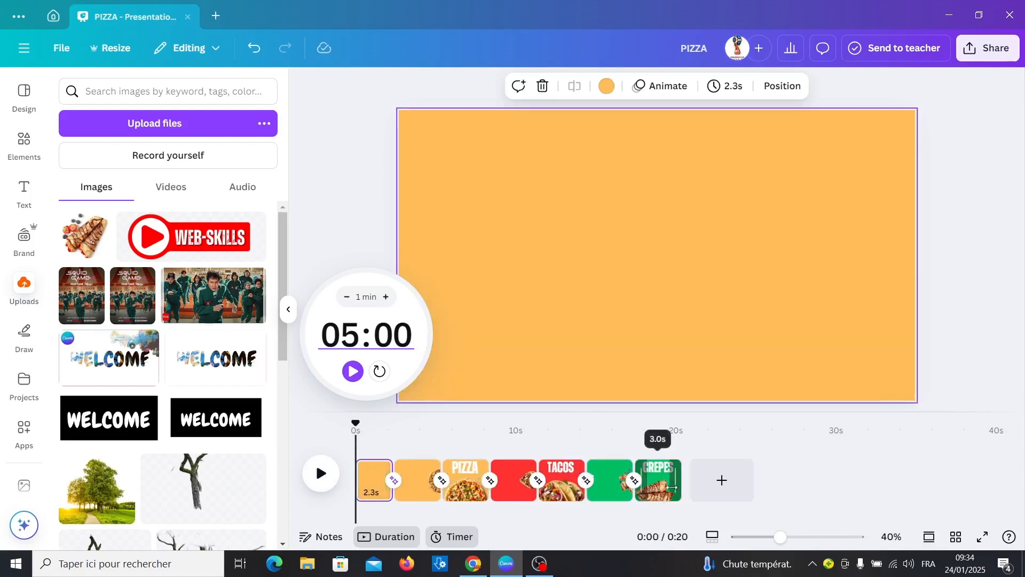
{"action": "left_click_drag", "start_coordinate": [672, 487], "coordinate": [659, 487]}
{"action": "left_click", "coordinate": [988, 48]}
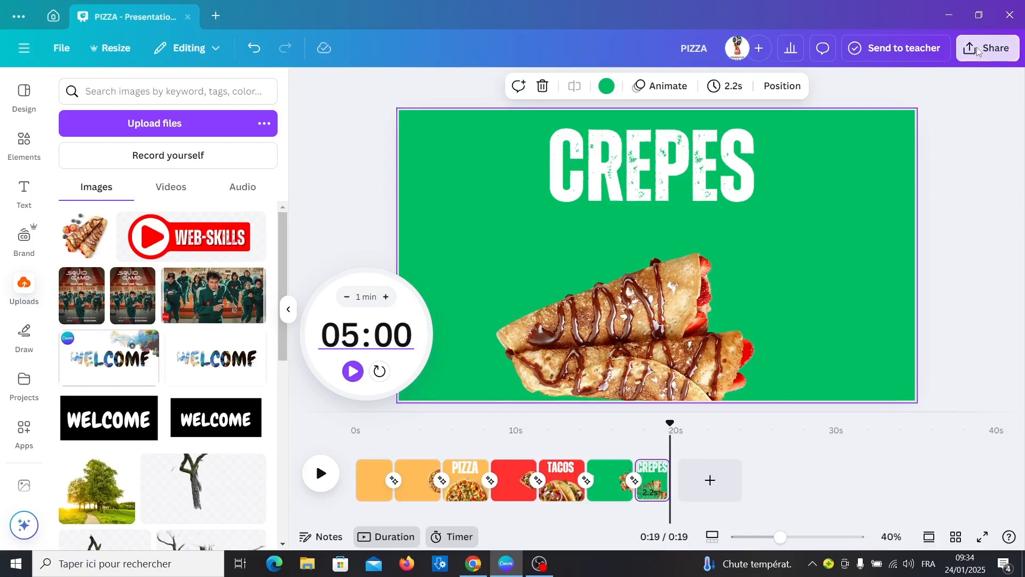
{"action": "left_click", "coordinate": [783, 306]}
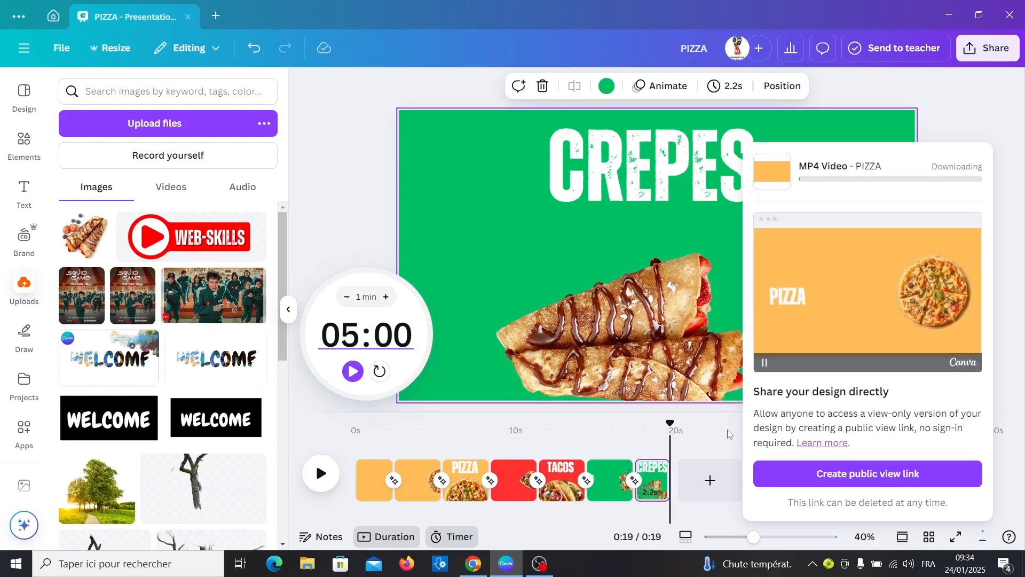